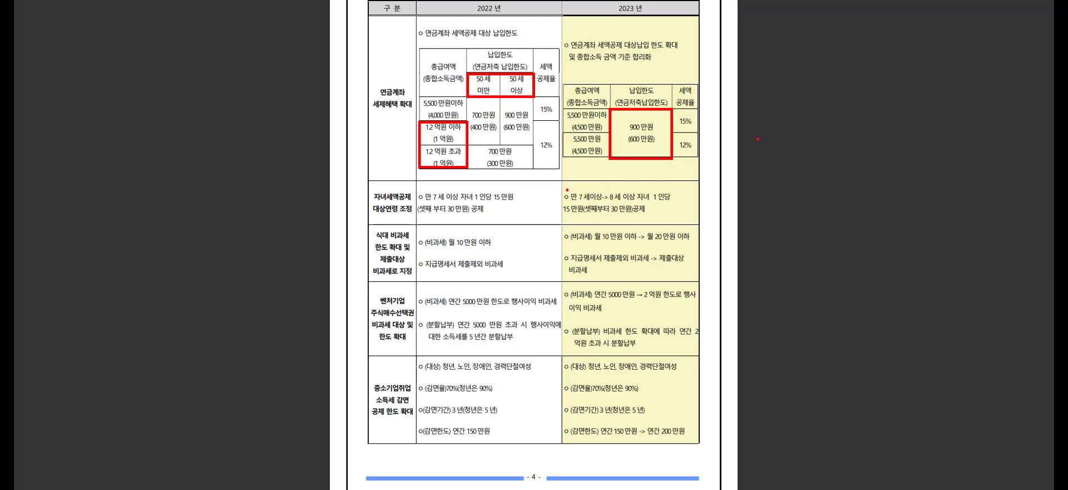
{"action": "mouse_move", "coordinate": [564, 190]}
{"action": "left_mouse_down"}
{"action": "mouse_move", "coordinate": [586, 202]}
{"action": "mouse_move", "coordinate": [676, 203]}
{"action": "left_mouse_up"}
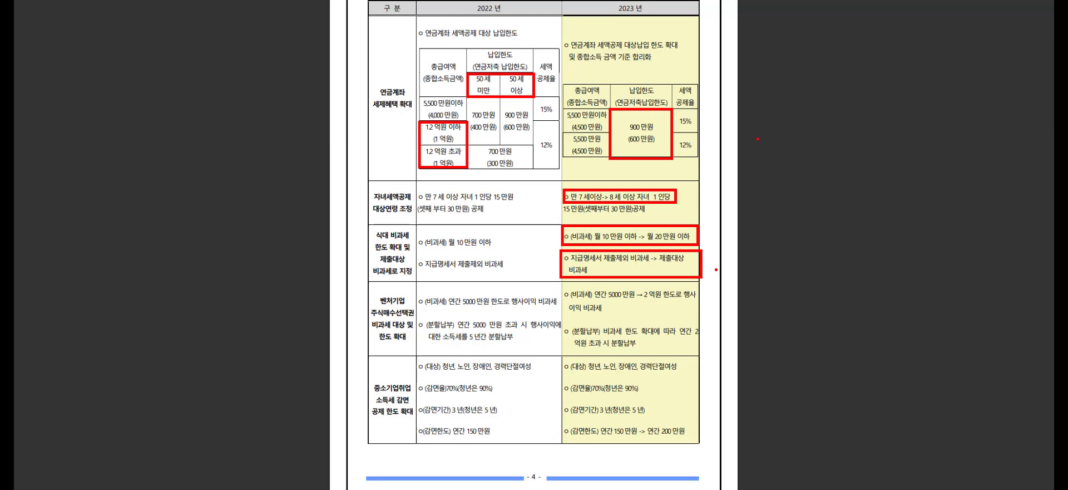
{"action": "mouse_move", "coordinate": [565, 288]}
{"action": "left_mouse_down"}
{"action": "mouse_move", "coordinate": [706, 314]}
{"action": "mouse_move", "coordinate": [697, 315]}
{"action": "left_mouse_up"}
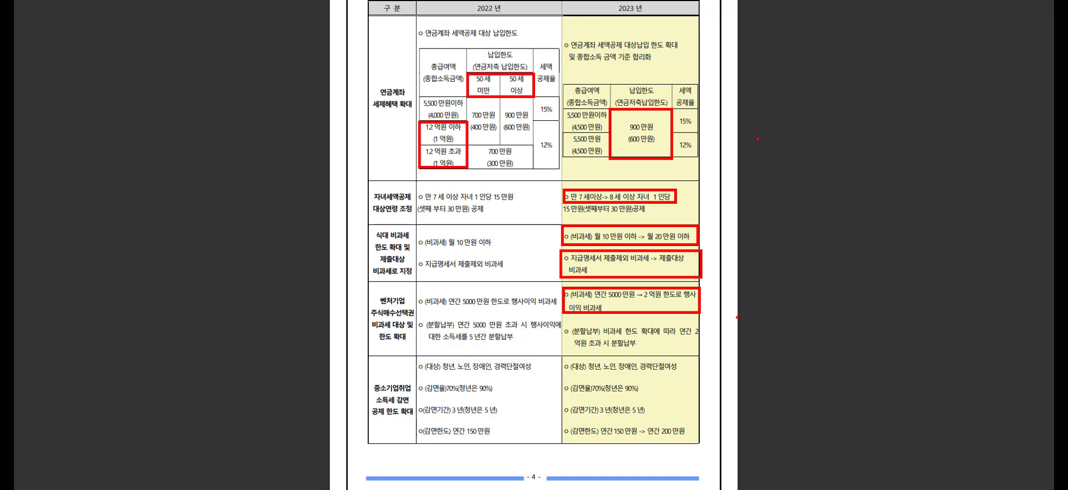
{"action": "left_click_drag", "start_coordinate": [564, 421], "coordinate": [699, 441]}
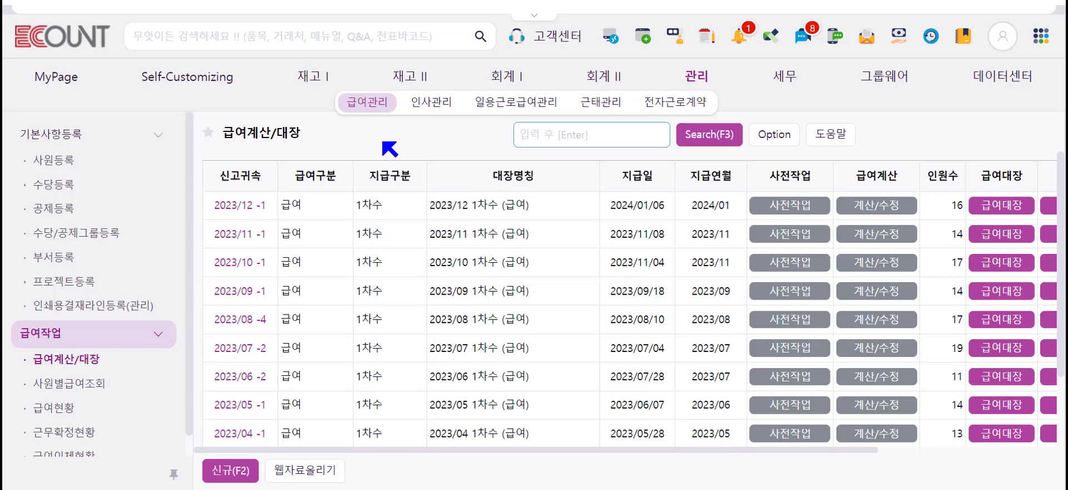
In allowance registration (수당등록), set the non-taxable type of the 야간근로수당 item to 80037 야간근로수당 and save the list
{"action": "left_click", "coordinate": [115, 196]}
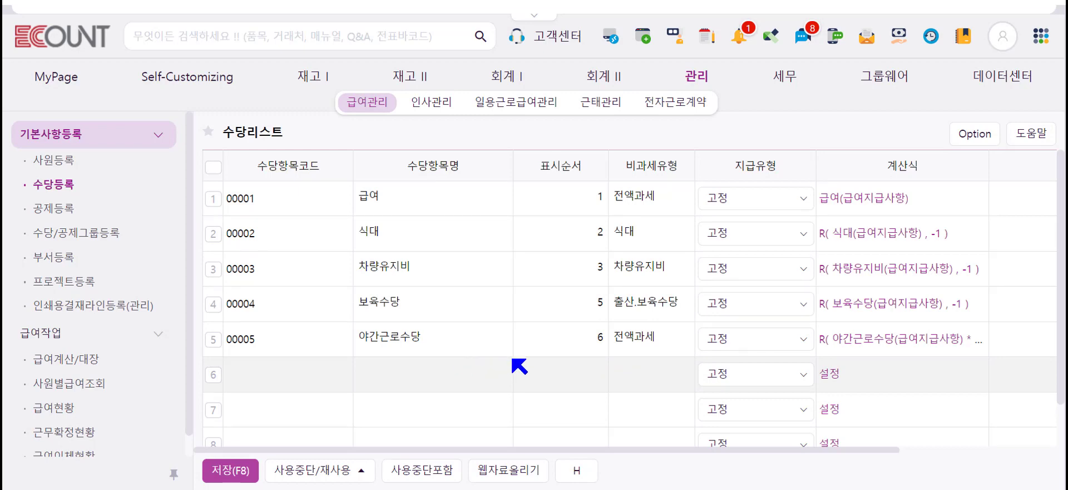
{"action": "left_click", "coordinate": [652, 339]}
{"action": "double_click", "coordinate": [652, 339]}
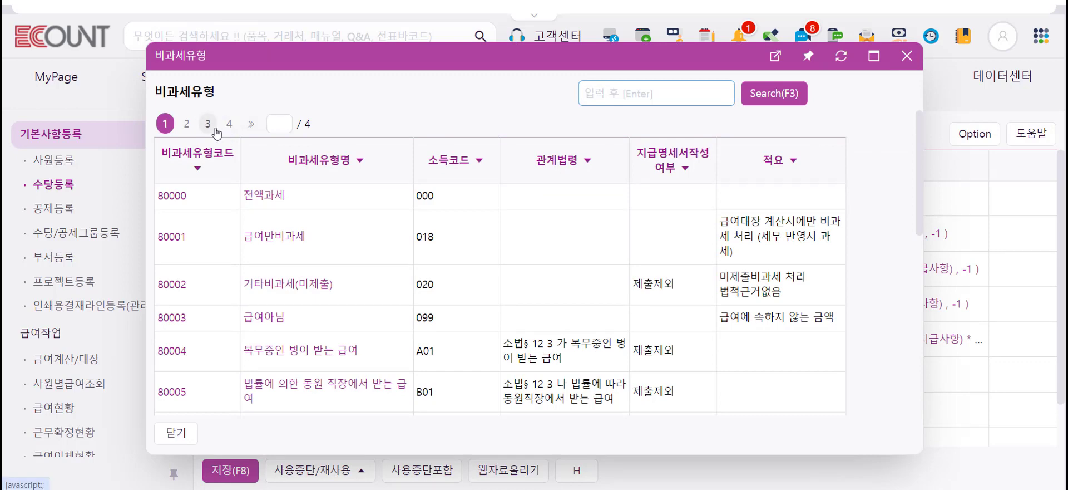
{"action": "left_click", "coordinate": [207, 124]}
{"action": "scroll", "coordinate": [334, 306], "scroll_direction": "down", "scroll_amount": 5}
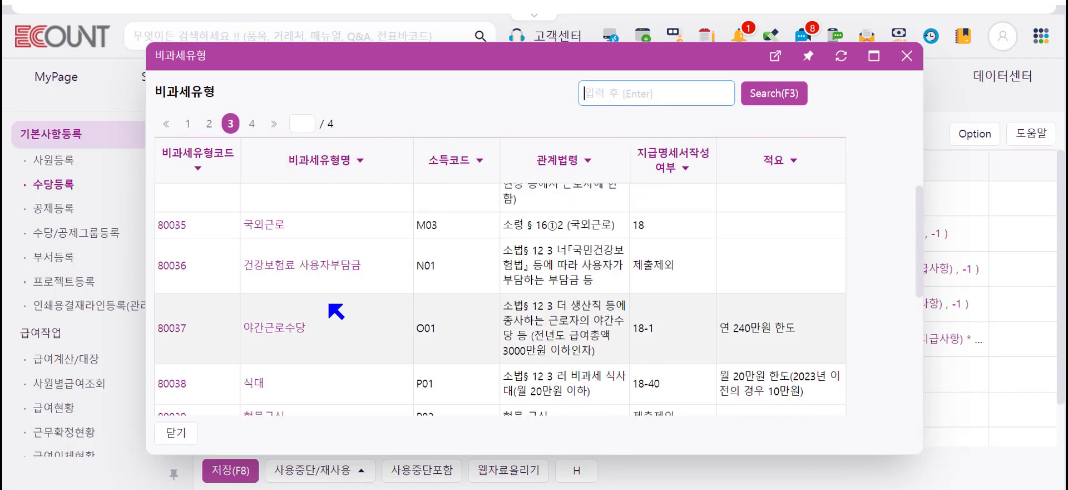
{"action": "left_click", "coordinate": [300, 334]}
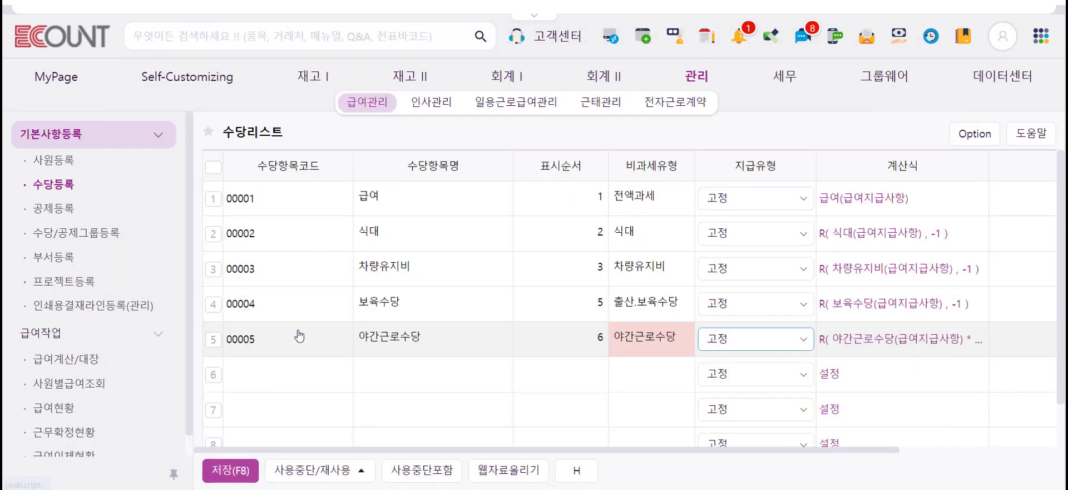
{"action": "left_click", "coordinate": [237, 472]}
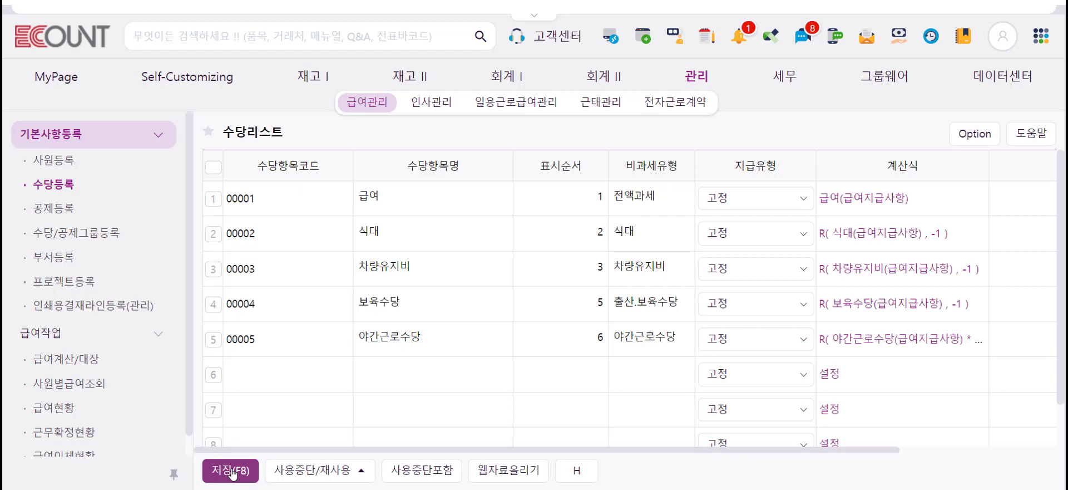
Cancel the confirmation of the 2023/12 1차수 payroll ledger, and view its payroll information containing the non-taxable recalculation option
{"action": "left_click", "coordinate": [107, 371]}
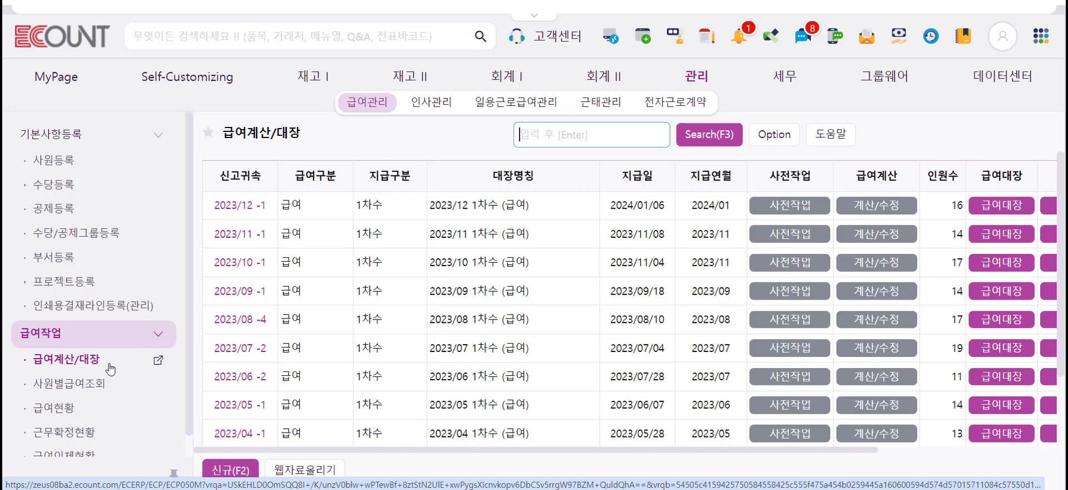
{"action": "left_click", "coordinate": [1004, 207]}
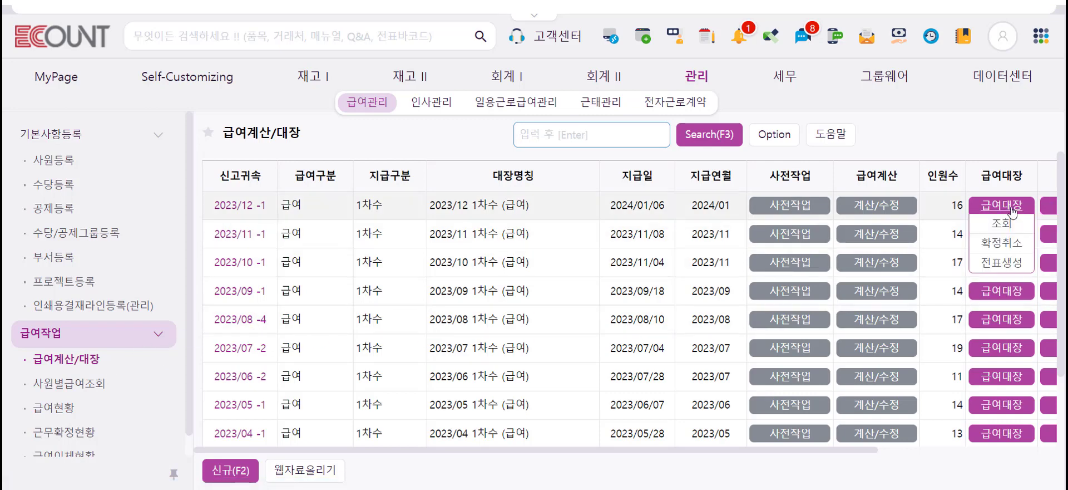
{"action": "left_click", "coordinate": [999, 244]}
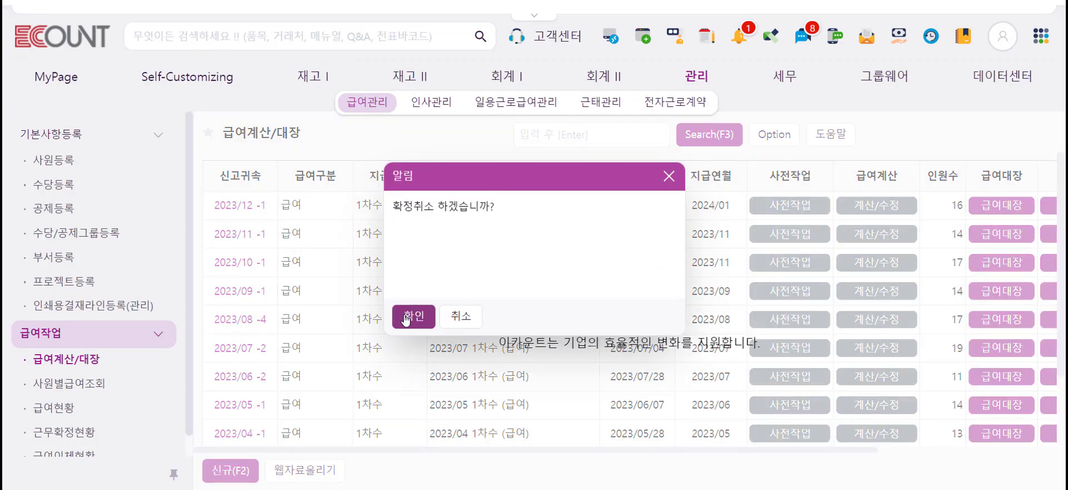
{"action": "left_click", "coordinate": [405, 319]}
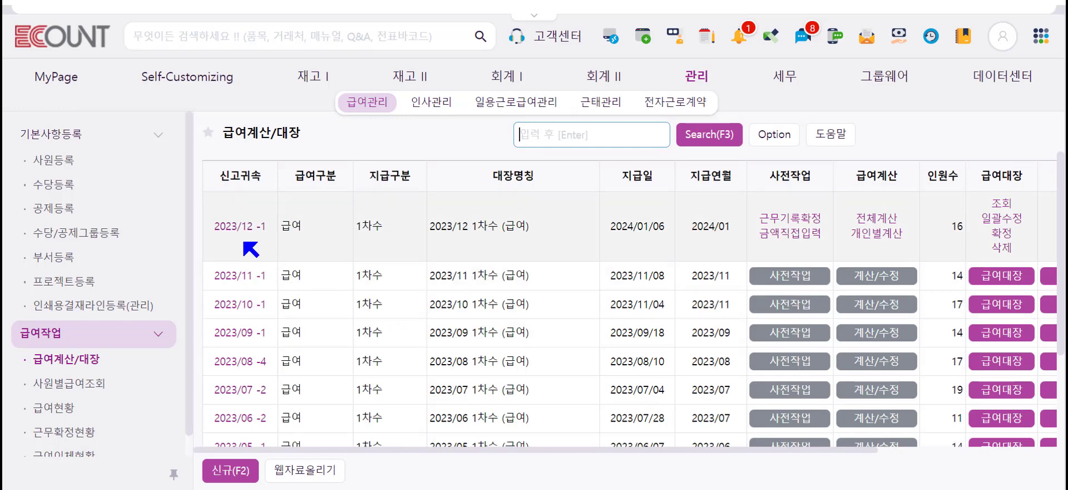
{"action": "left_click", "coordinate": [243, 234]}
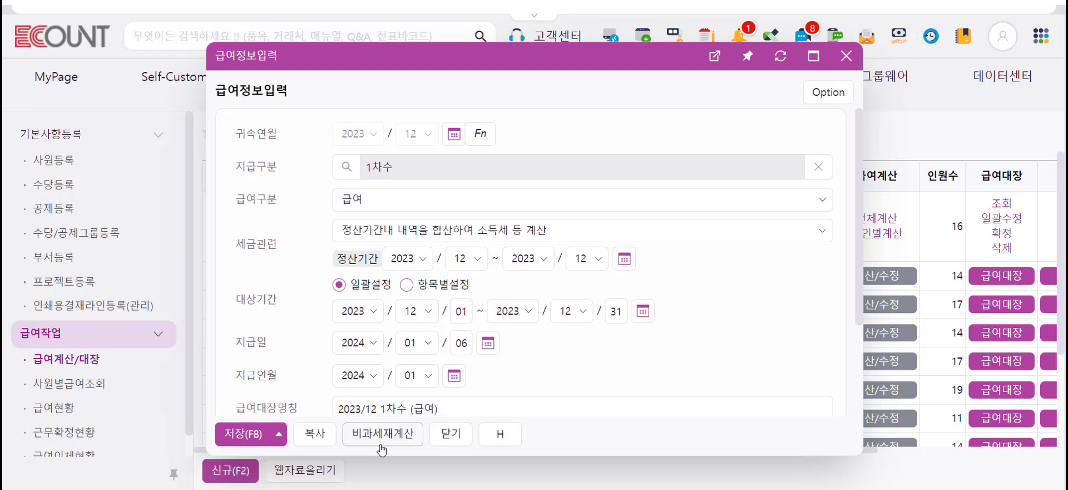
{"action": "left_click", "coordinate": [465, 433]}
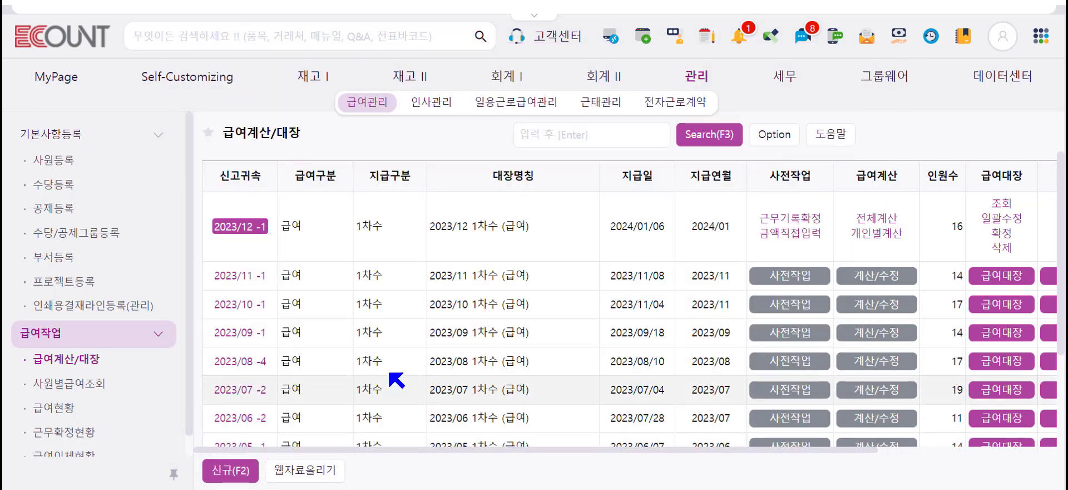
Open the other settings (기타설정) of the employee who joined on 2021/09/13 and set the employee type (사원구분) to 생산직
{"action": "left_click", "coordinate": [93, 161]}
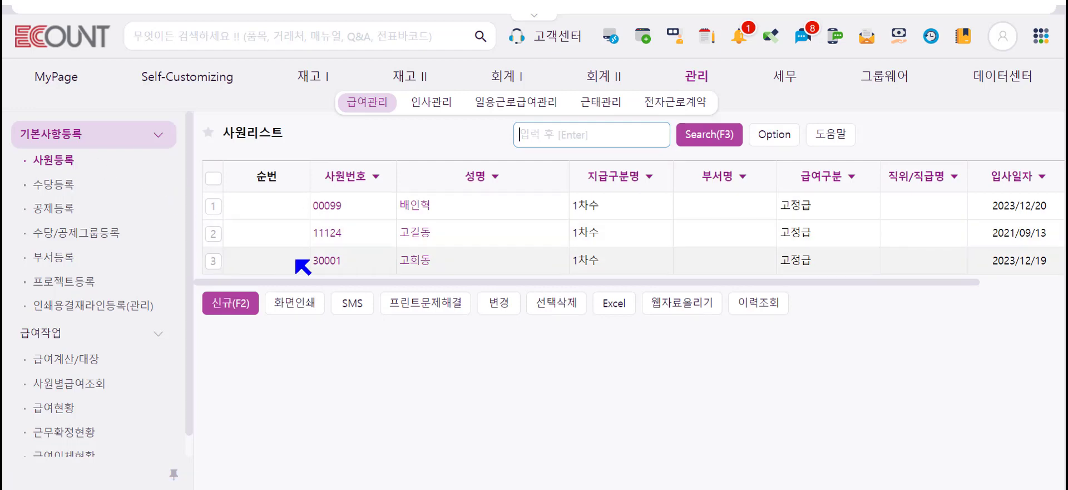
{"action": "left_click", "coordinate": [414, 234]}
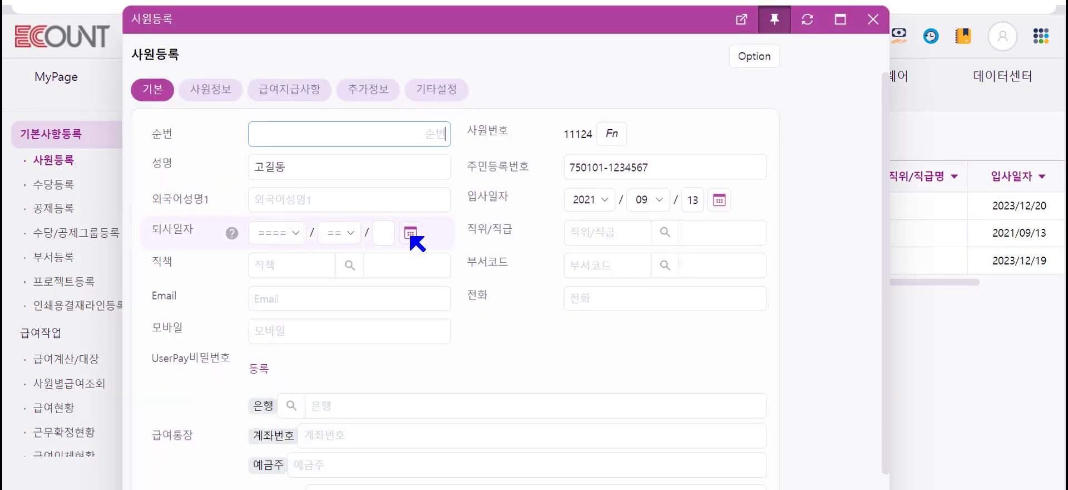
{"action": "left_click", "coordinate": [448, 96]}
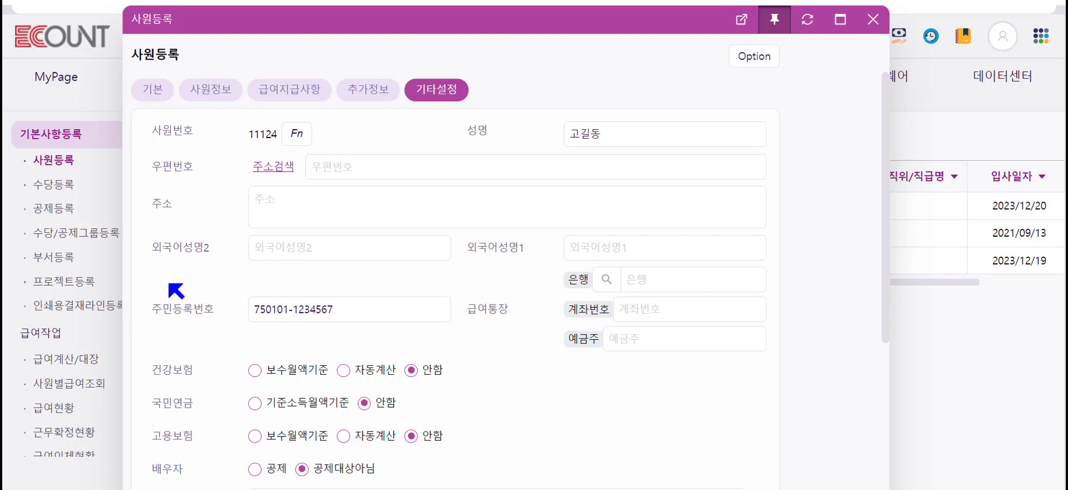
{"action": "scroll", "coordinate": [184, 286], "scroll_direction": "down", "scroll_amount": 5}
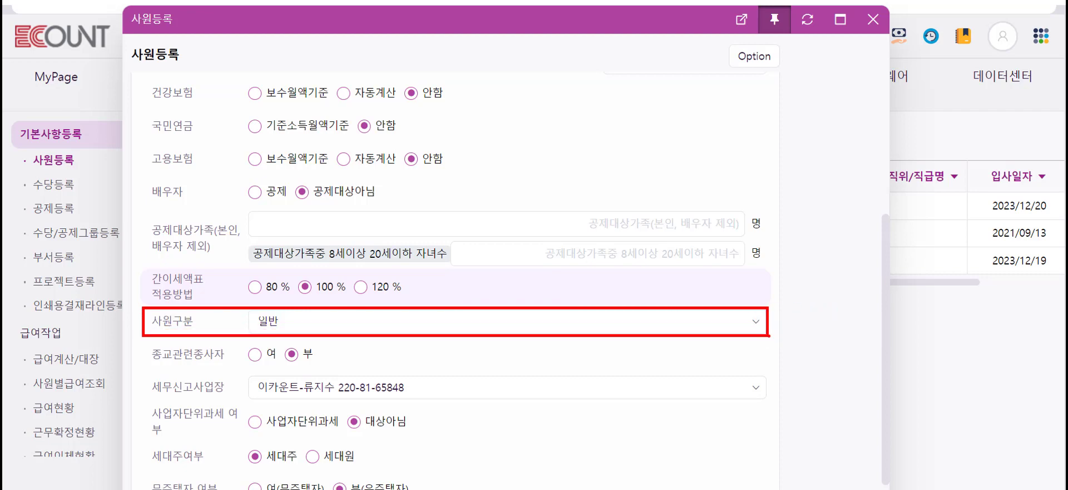
{"action": "left_click", "coordinate": [318, 322]}
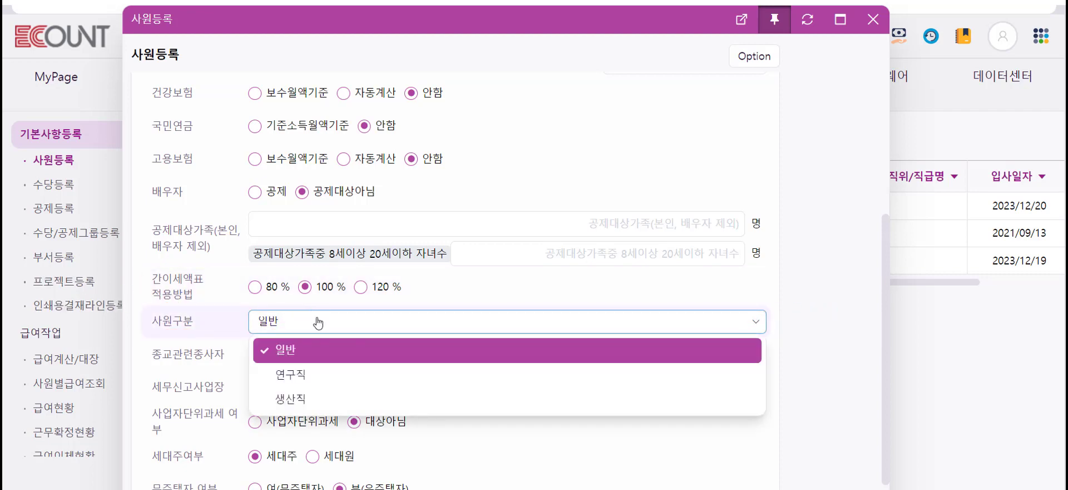
{"action": "left_click", "coordinate": [310, 406]}
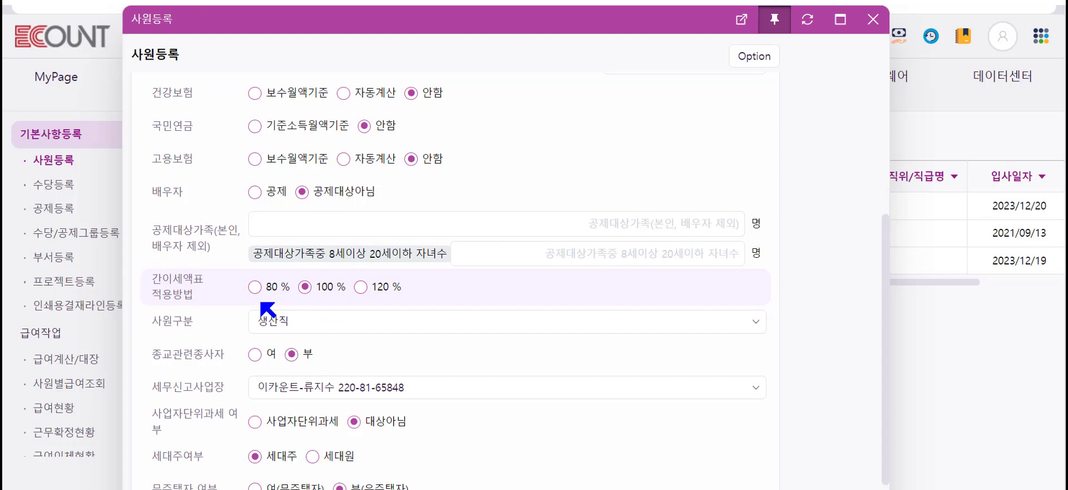
Check the available tax-reporting workplaces (세무신고사업장), and set the employee's business-unit taxation option to 사업자단위과세
{"action": "scroll", "coordinate": [262, 303], "scroll_direction": "down", "scroll_amount": 1}
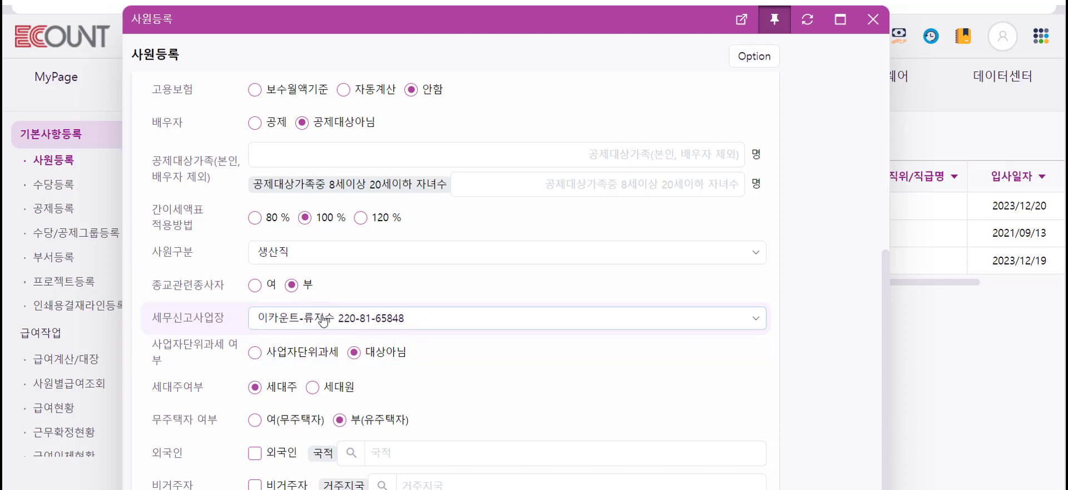
{"action": "left_click", "coordinate": [436, 323]}
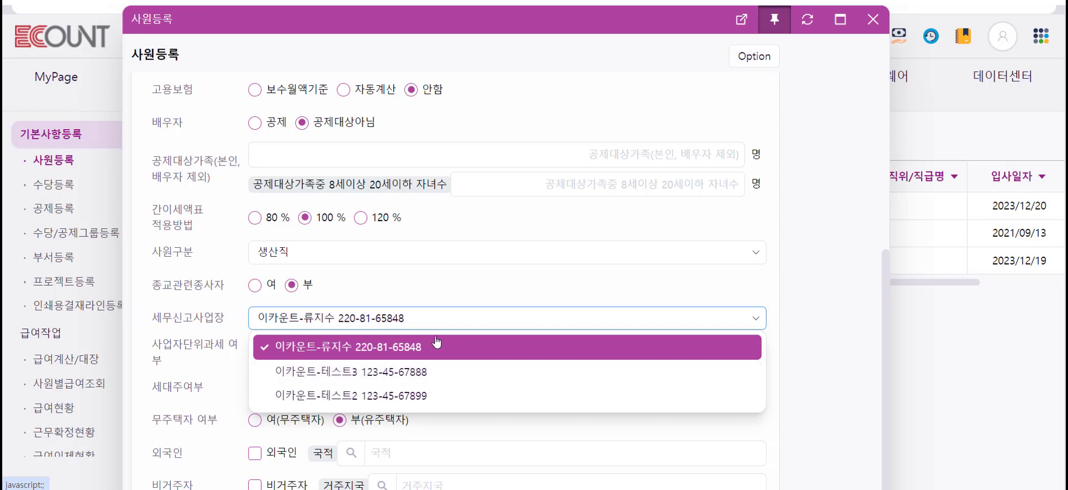
{"action": "left_click", "coordinate": [461, 320]}
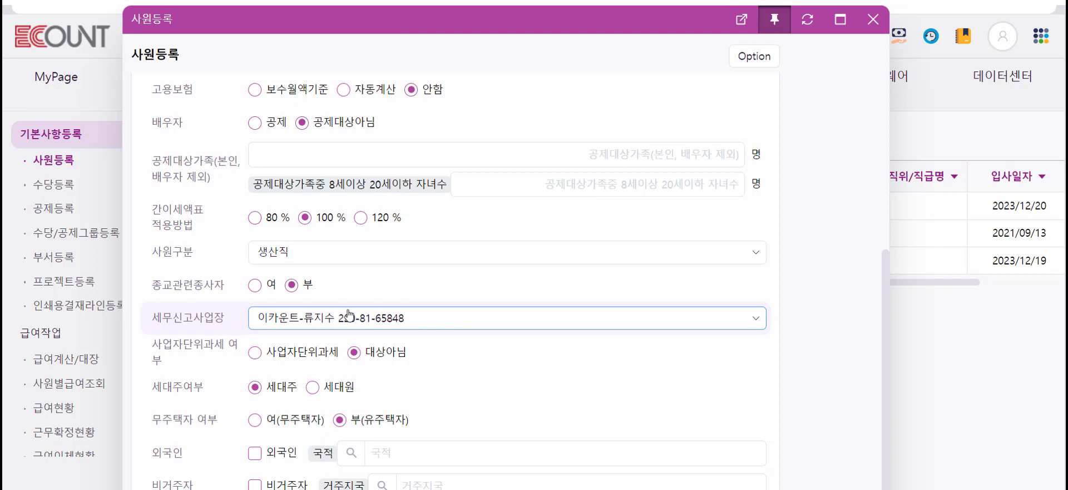
{"action": "left_click", "coordinate": [282, 356]}
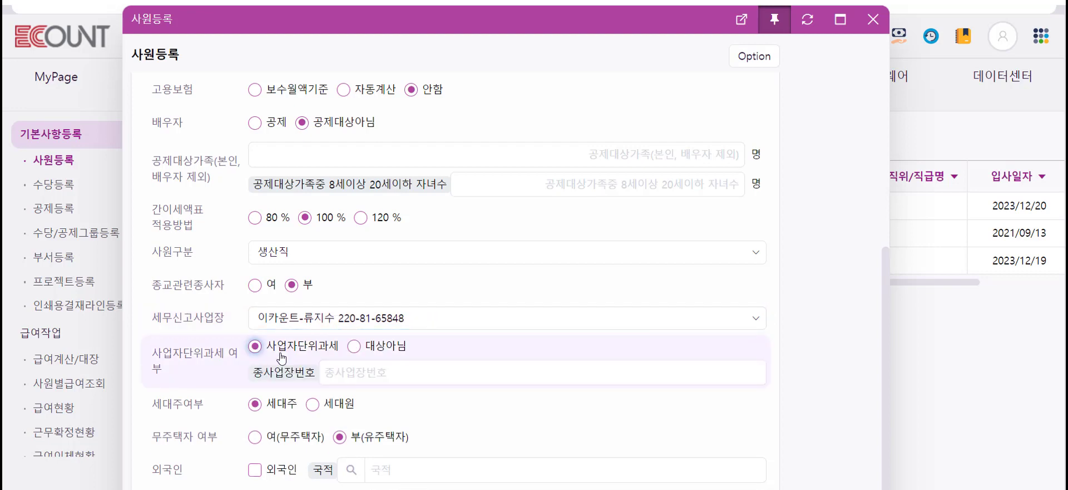
{"action": "left_click", "coordinate": [353, 369]}
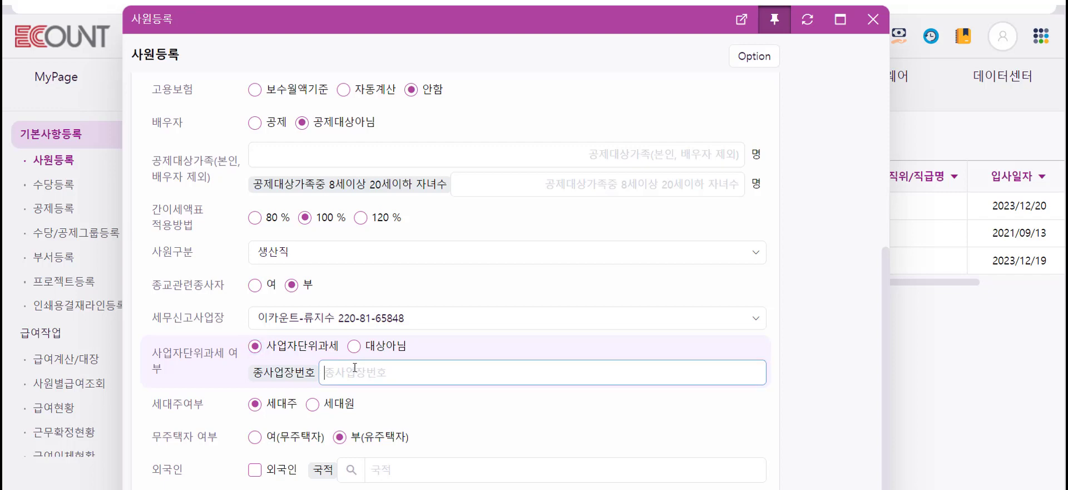
Look up the employee's income reduction code (감면코드), try to pick 중소기업취업감면(90%), and close the employee record
{"action": "scroll", "coordinate": [354, 367], "scroll_direction": "down", "scroll_amount": 1}
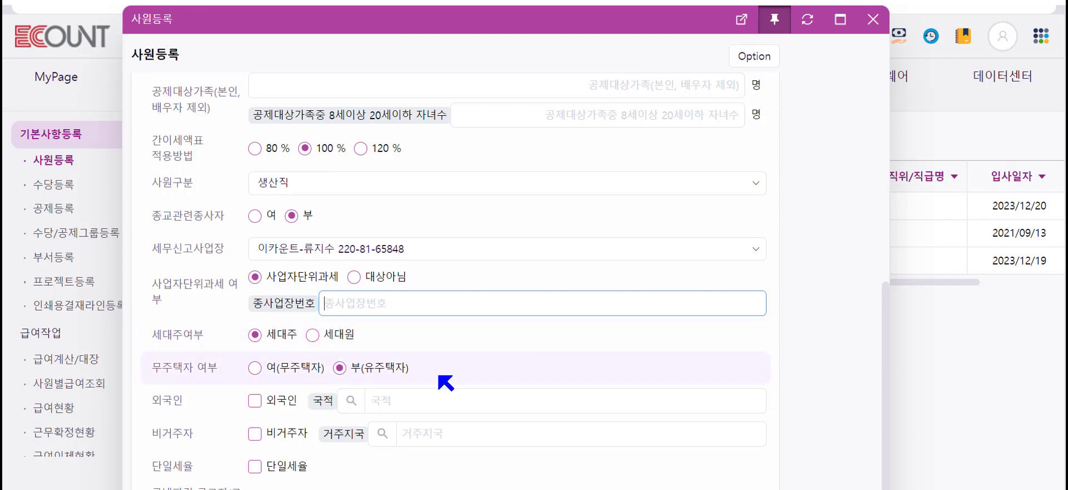
{"action": "scroll", "coordinate": [442, 374], "scroll_direction": "down", "scroll_amount": 2}
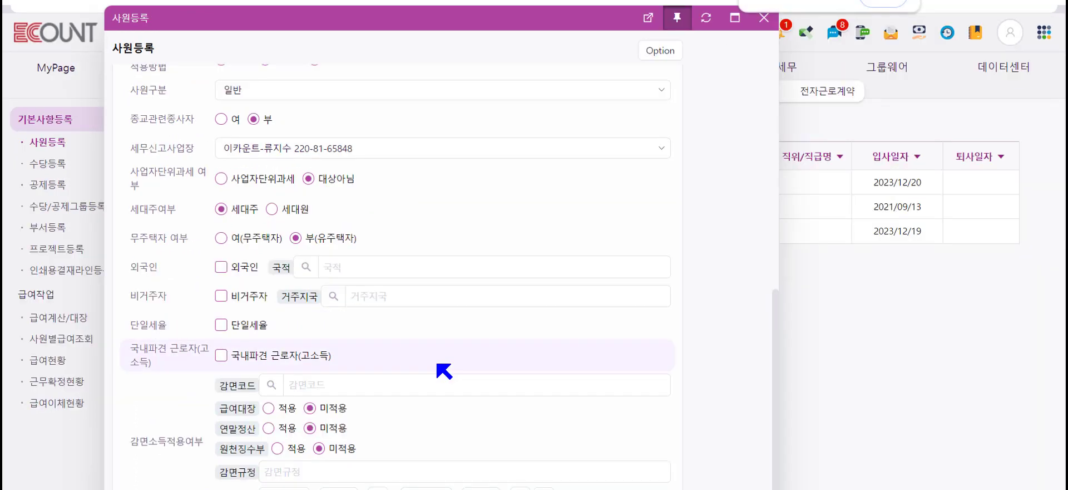
{"action": "key", "text": "ctrl+minus"}
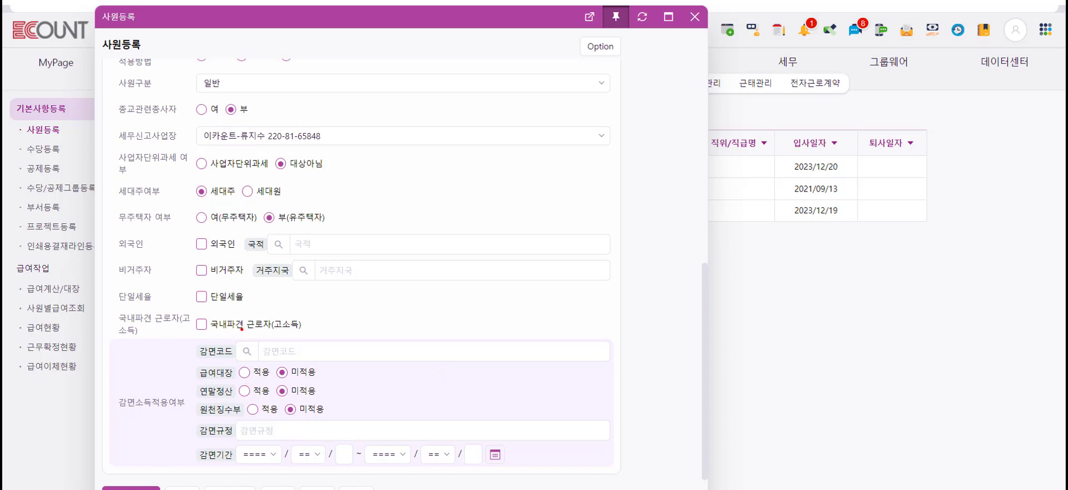
{"action": "mouse_move", "coordinate": [242, 329]}
{"action": "left_mouse_down"}
{"action": "mouse_move", "coordinate": [254, 355]}
{"action": "mouse_move", "coordinate": [269, 330]}
{"action": "left_mouse_up"}
{"action": "mouse_move", "coordinate": [234, 439]}
{"action": "left_mouse_down"}
{"action": "mouse_move", "coordinate": [255, 448]}
{"action": "mouse_move", "coordinate": [262, 437]}
{"action": "left_mouse_up"}
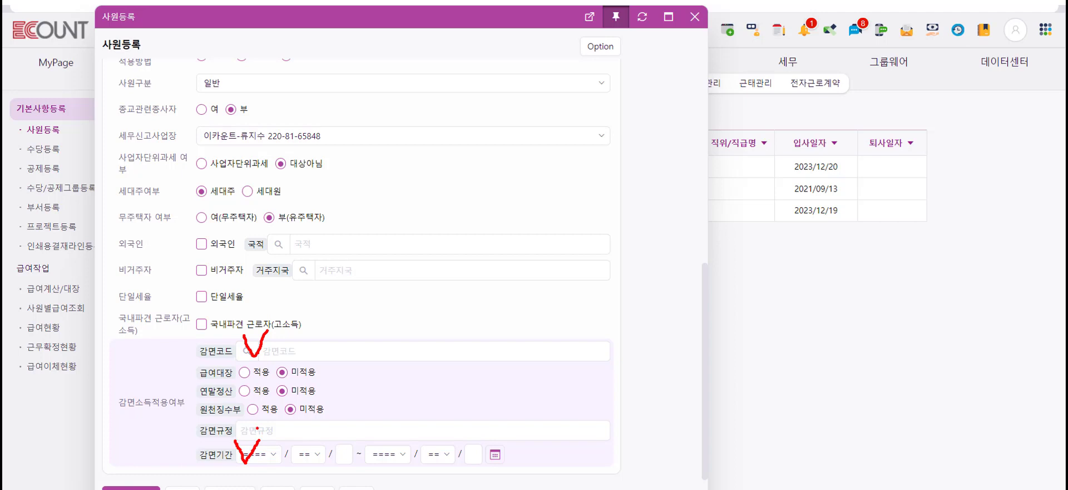
{"action": "key", "text": "Escape"}
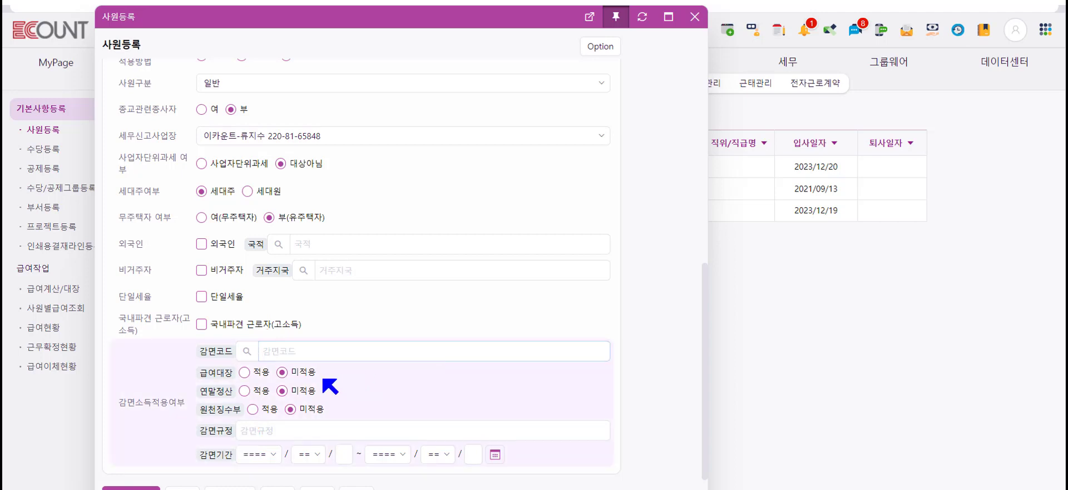
{"action": "left_click", "coordinate": [248, 354]}
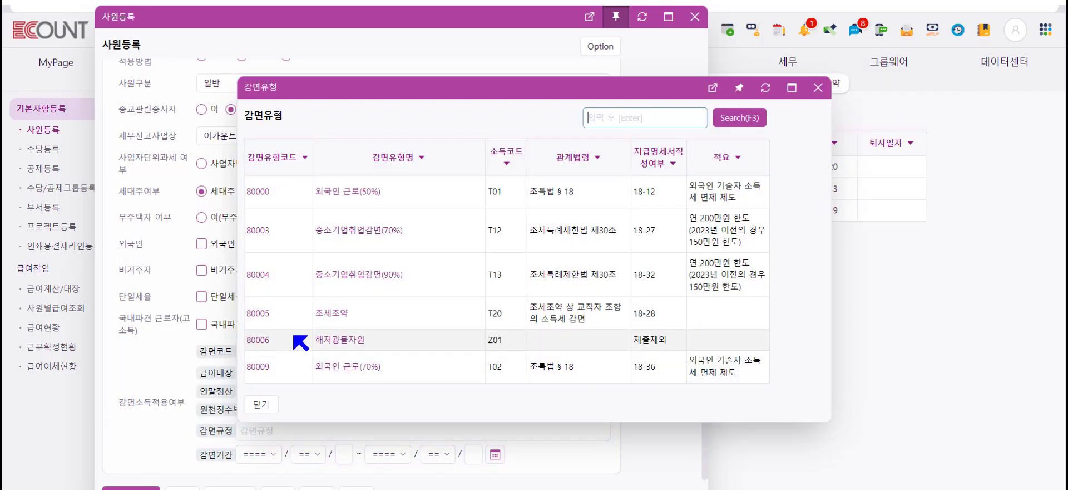
{"action": "left_click", "coordinate": [361, 275]}
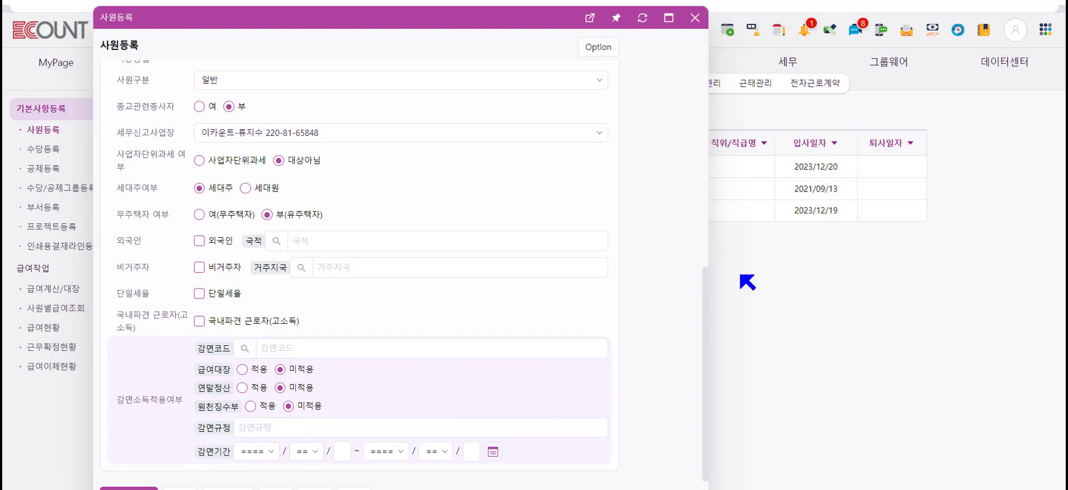
{"action": "left_click", "coordinate": [696, 11]}
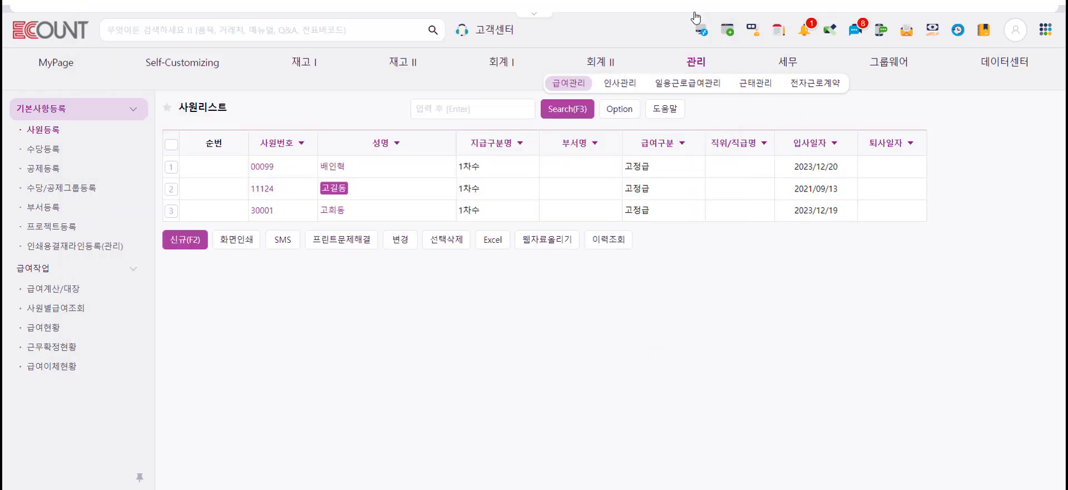
Open the year-end settlement entry screen (연말정산 정산내역등록/수정) in the withholding tax (원천징수) area of 세무
{"action": "mouse_move", "coordinate": [789, 62]}
{"action": "left_click", "coordinate": [718, 84]}
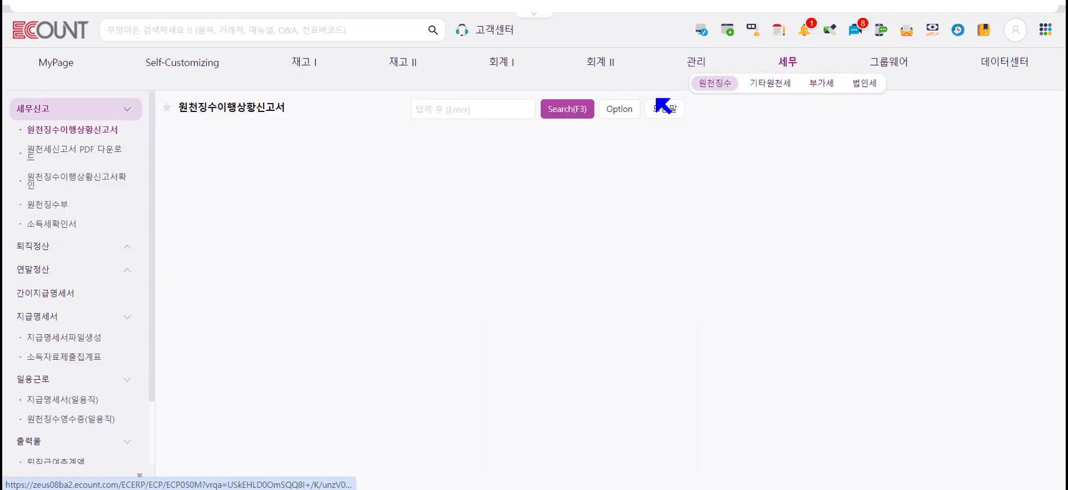
{"action": "left_click", "coordinate": [33, 272]}
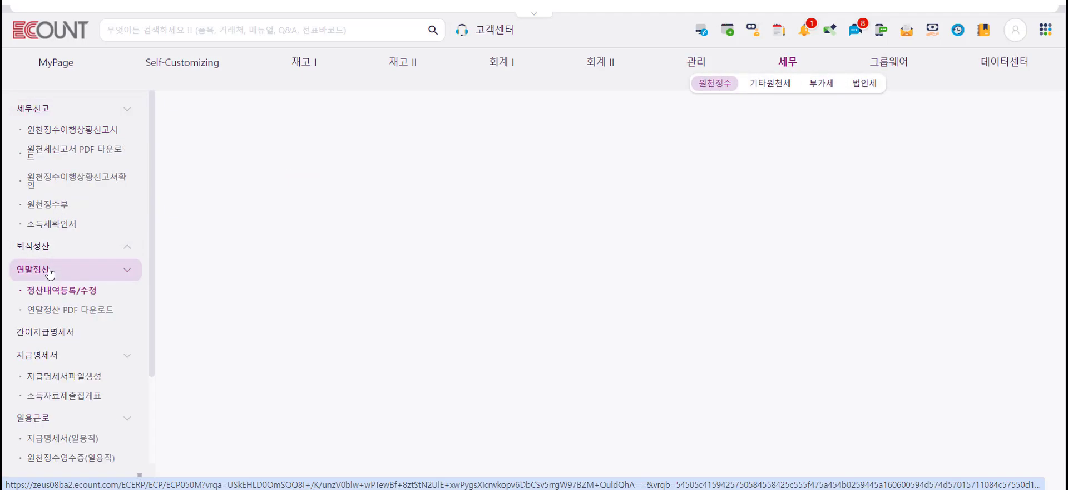
List the year-end settlement entries for attribution year (귀속연도) 2023, keeping the preselected withholding-tax business number
{"action": "left_click", "coordinate": [72, 290]}
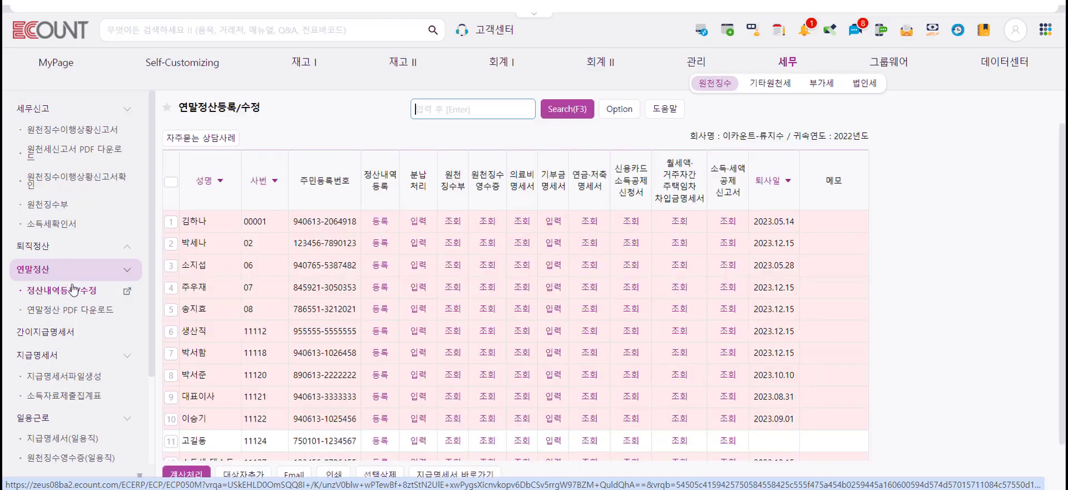
{"action": "left_click", "coordinate": [577, 113]}
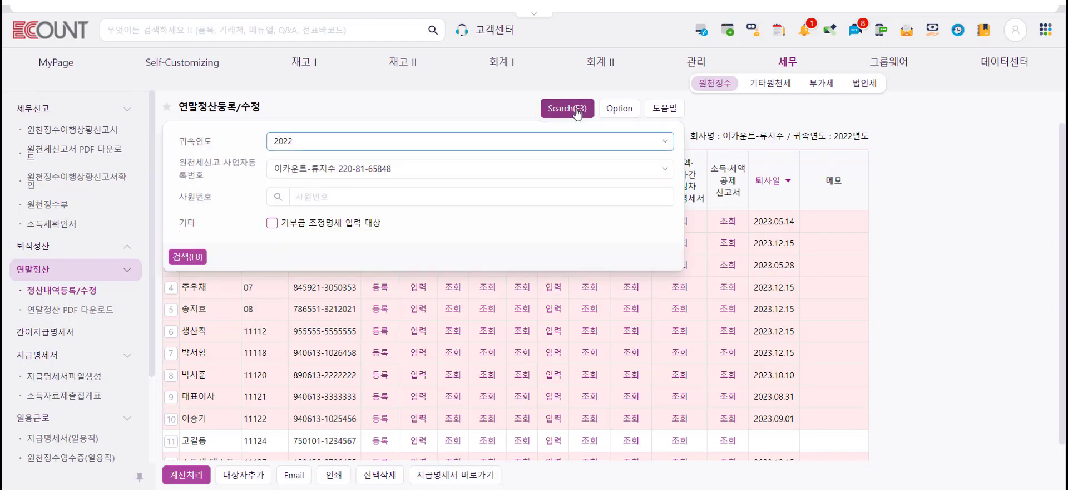
{"action": "left_click", "coordinate": [326, 140]}
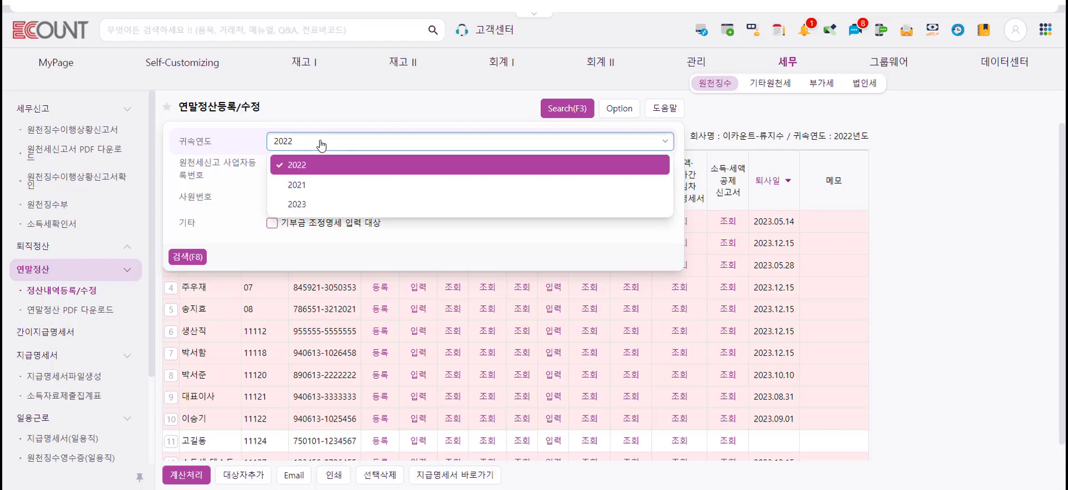
{"action": "left_click", "coordinate": [306, 204]}
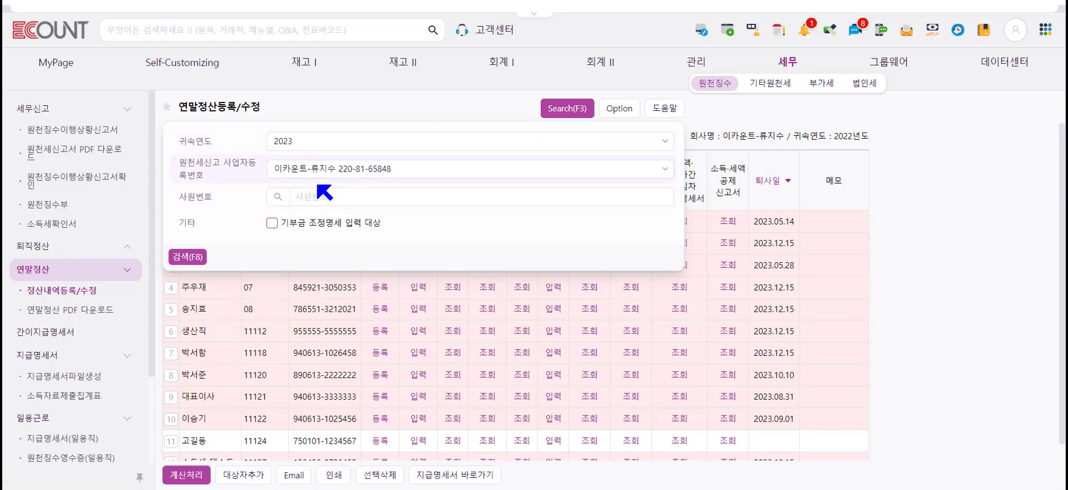
{"action": "left_click", "coordinate": [342, 170]}
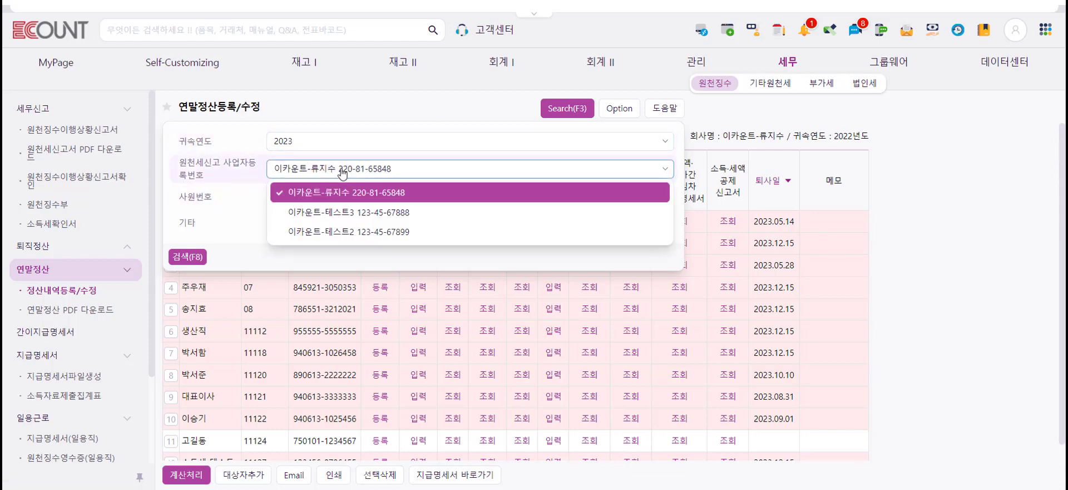
{"action": "left_click", "coordinate": [342, 174]}
{"action": "left_click", "coordinate": [187, 257]}
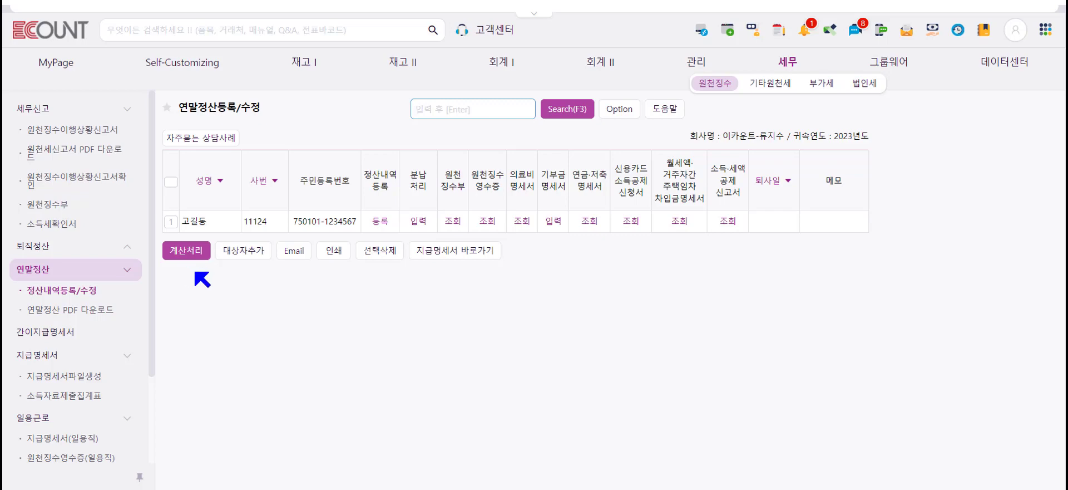
Check which employees can be added as year-end settlement targets (대상자추가), including retirees (퇴직자 포함), and close the list
{"action": "left_click", "coordinate": [243, 251]}
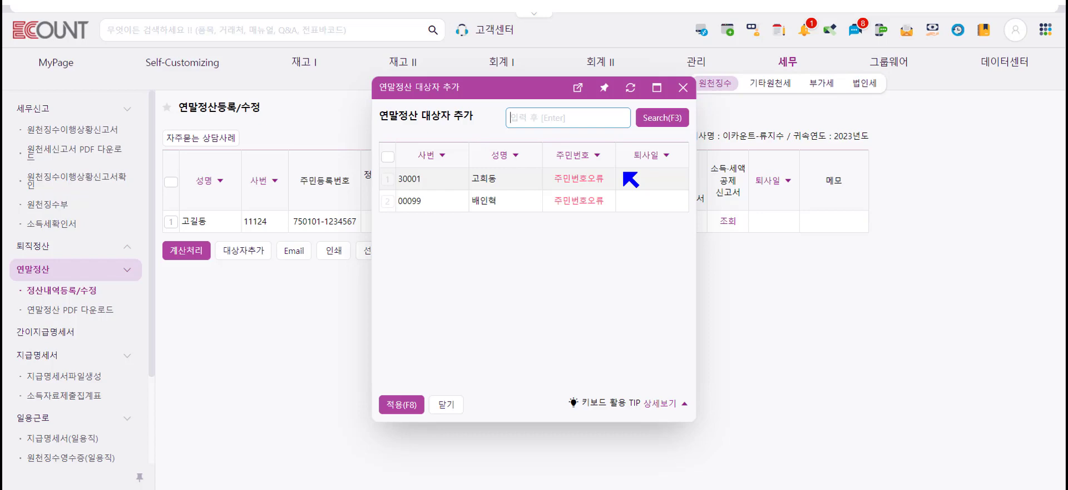
{"action": "left_click", "coordinate": [662, 121]}
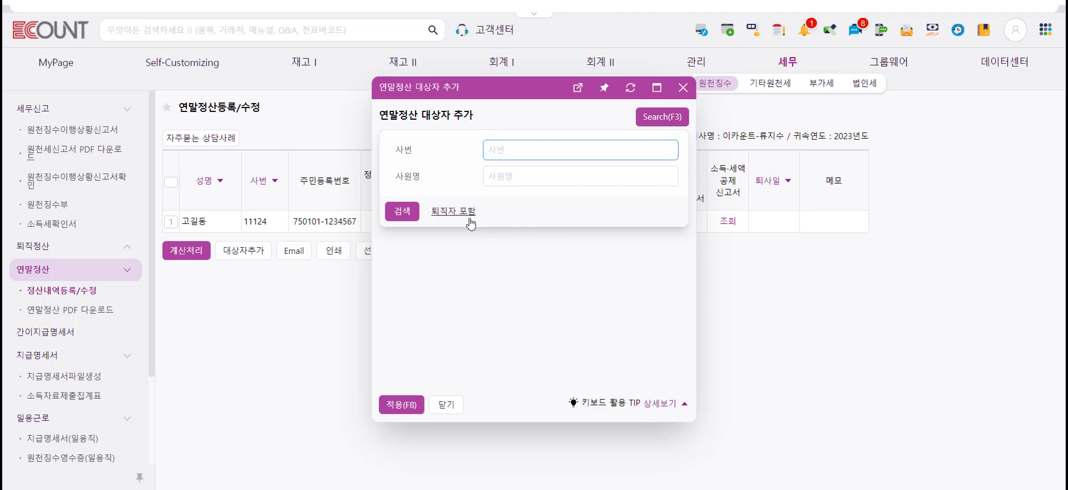
{"action": "left_click", "coordinate": [471, 222]}
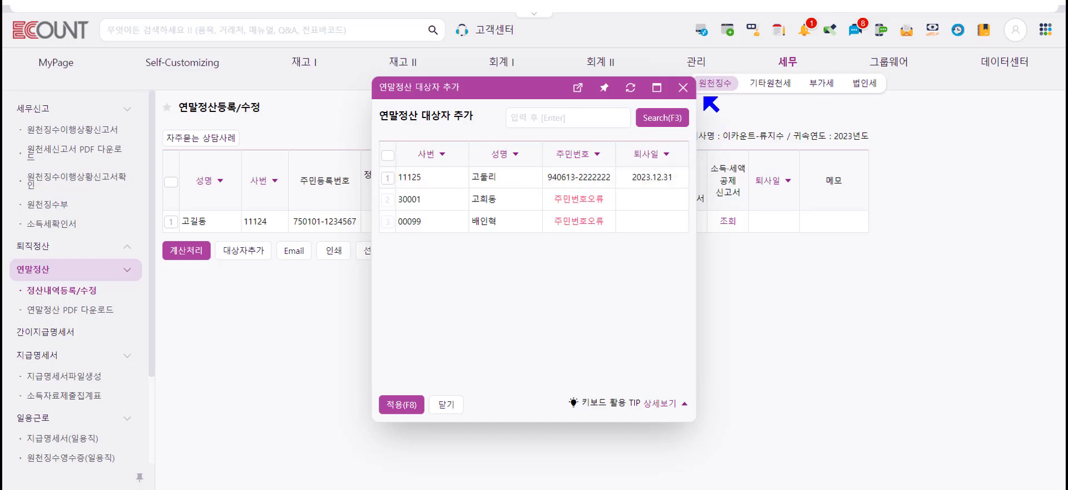
{"action": "left_click", "coordinate": [684, 87]}
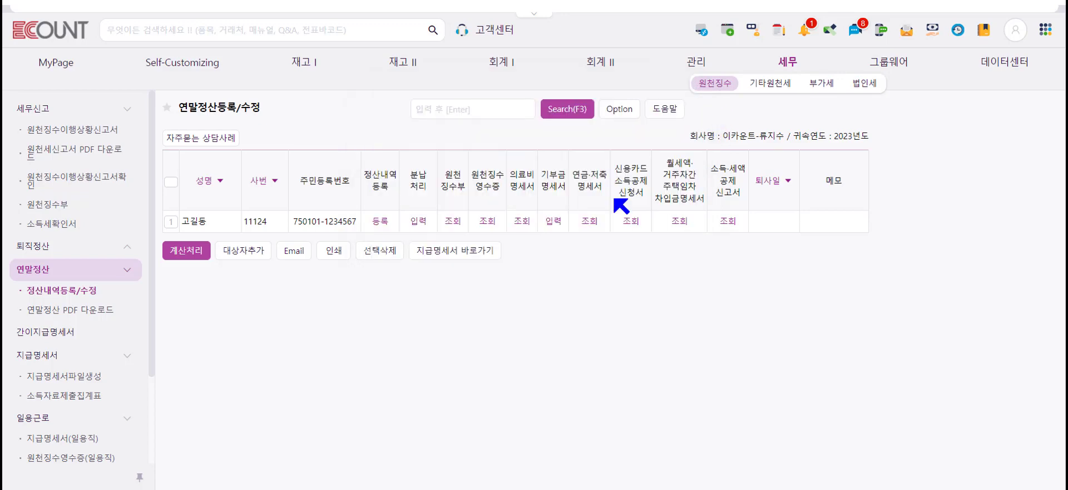
Open the deduction entry form (정산공제항목 입력) of the listed employee, and save and calculate the settlement
{"action": "left_click", "coordinate": [381, 222]}
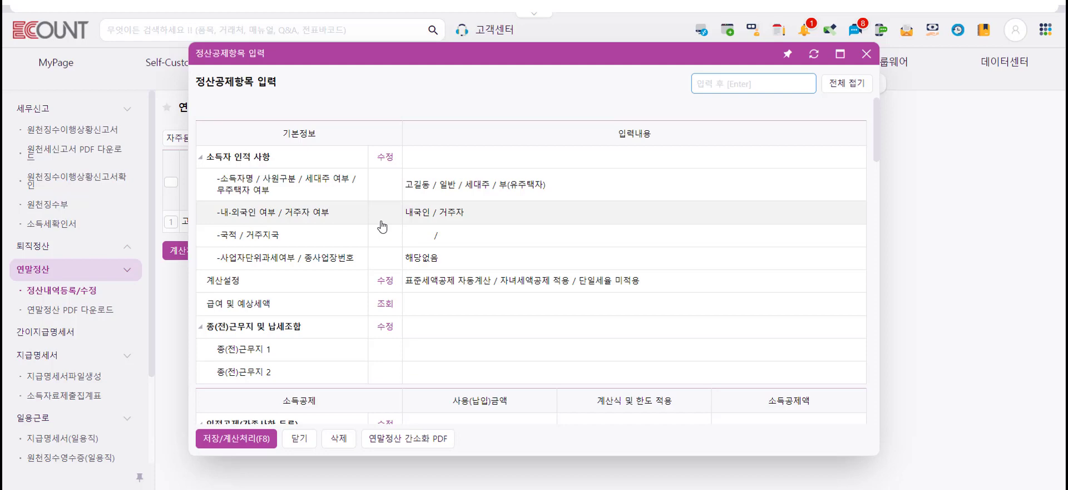
{"action": "left_click", "coordinate": [255, 444]}
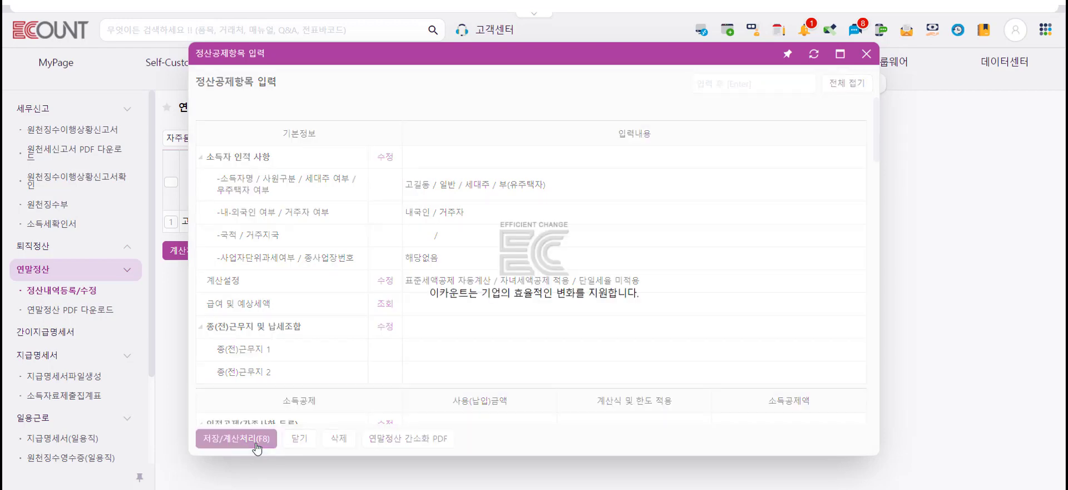
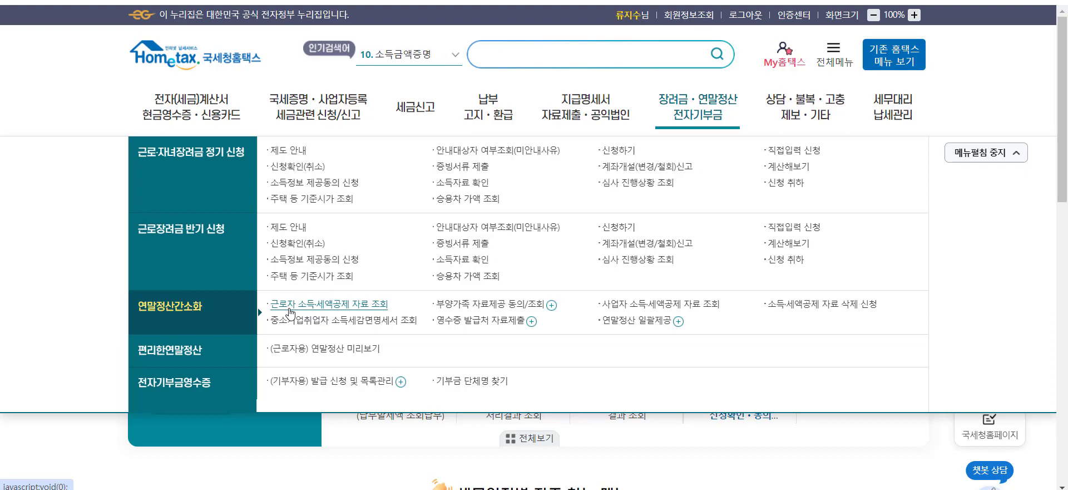
Switch to Hometax for the employee deduction data lookup (근로자 소득·세액공제 자료 조회), and review the guide's steps for downloading the data
{"action": "left_click", "coordinate": [290, 312]}
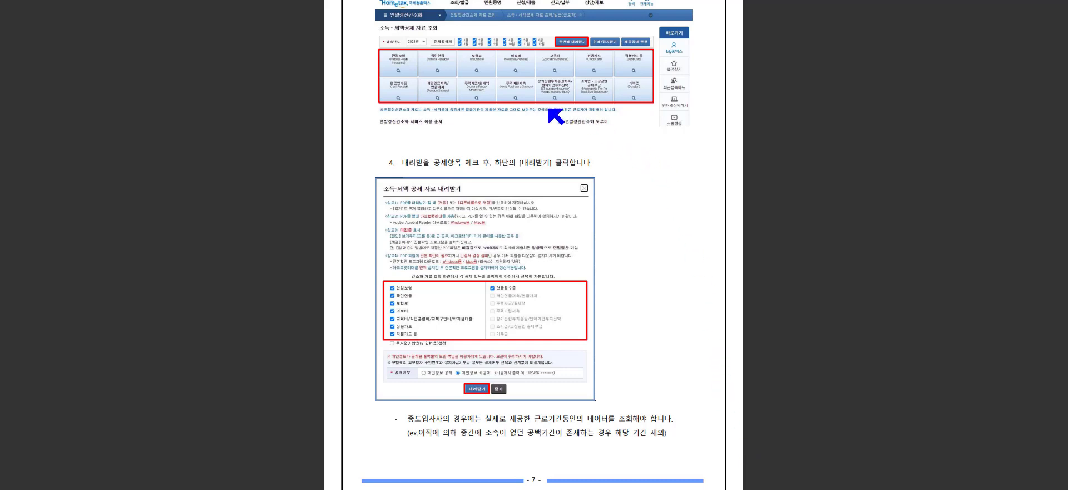
{"action": "scroll", "coordinate": [534, 78], "scroll_direction": "up", "scroll_amount": 4}
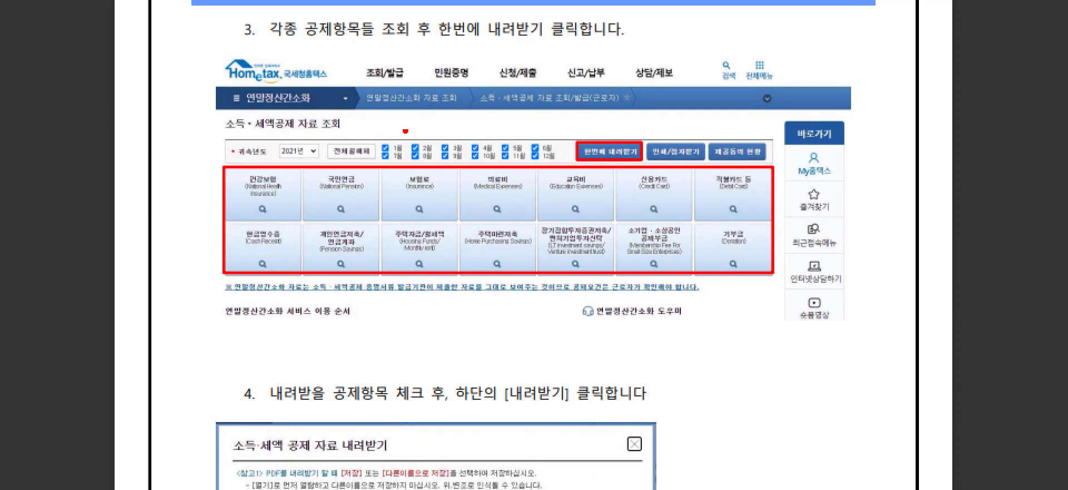
{"action": "mouse_move", "coordinate": [376, 131]}
{"action": "left_mouse_down"}
{"action": "mouse_move", "coordinate": [384, 149]}
{"action": "mouse_move", "coordinate": [400, 120]}
{"action": "left_mouse_up"}
{"action": "left_click_drag", "start_coordinate": [627, 126], "coordinate": [654, 121]}
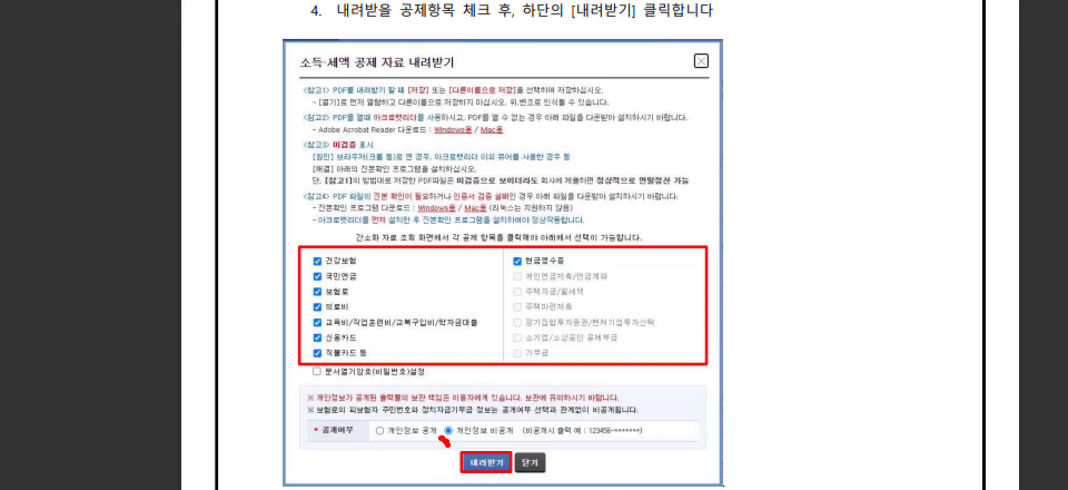
{"action": "mouse_move", "coordinate": [449, 446]}
{"action": "left_mouse_down"}
{"action": "mouse_move", "coordinate": [460, 467]}
{"action": "mouse_move", "coordinate": [472, 421]}
{"action": "left_mouse_up"}
{"action": "key", "text": "Escape"}
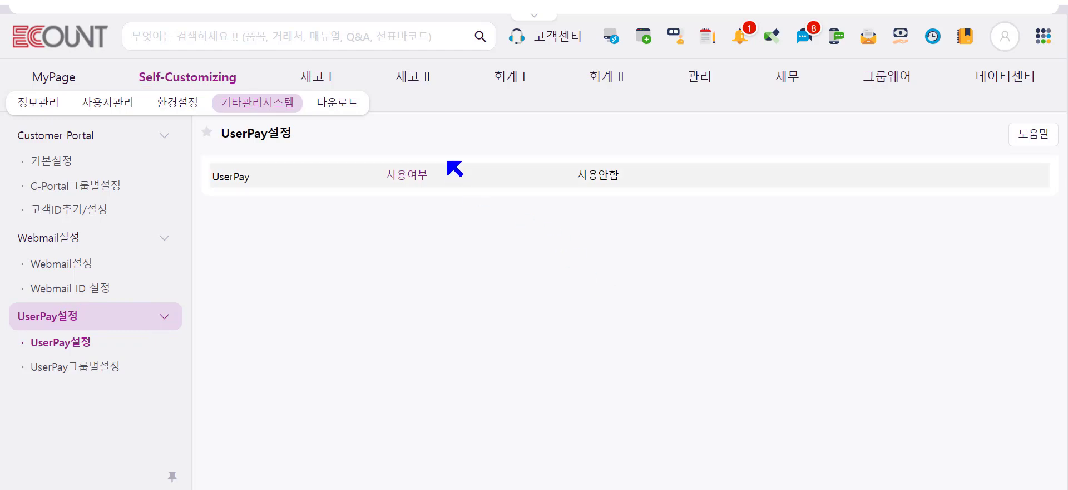
Set UserPay to 사용 with the group USERPAY GROUP in the UserPay settings, and save
{"action": "left_click", "coordinate": [412, 177]}
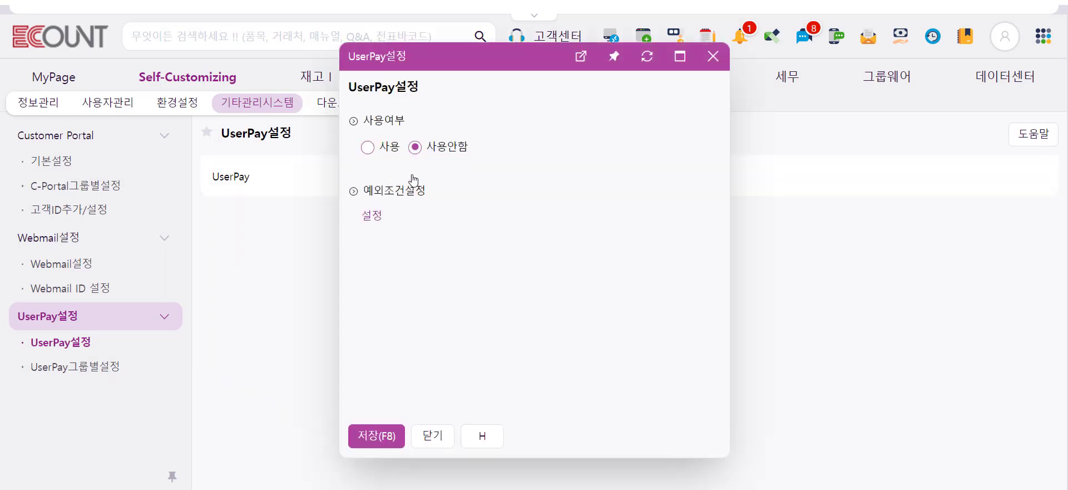
{"action": "left_click", "coordinate": [367, 148]}
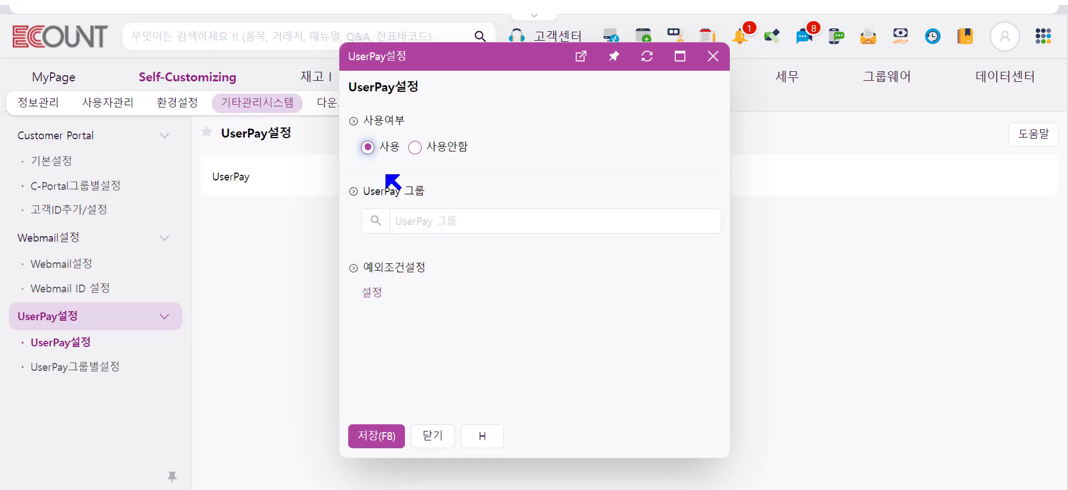
{"action": "left_click", "coordinate": [377, 220]}
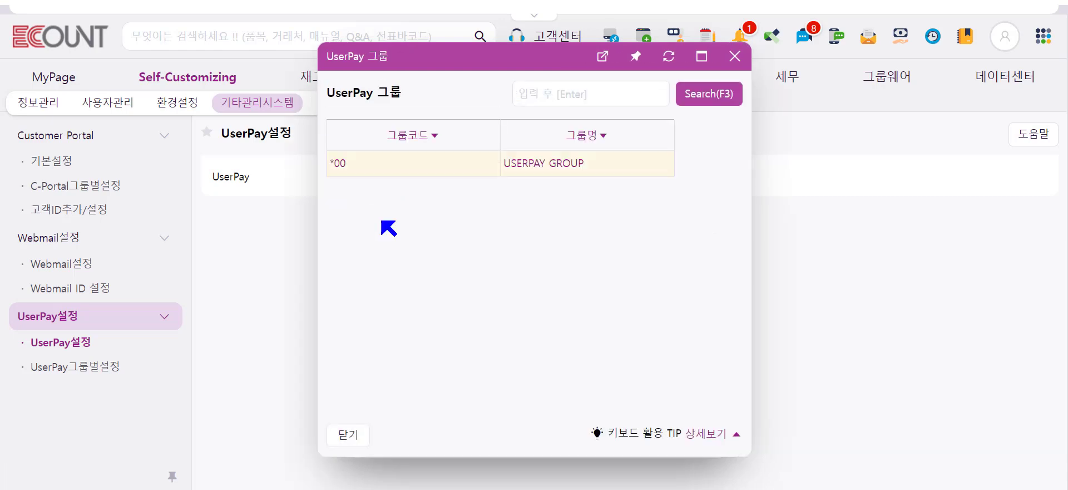
{"action": "left_click", "coordinate": [535, 166]}
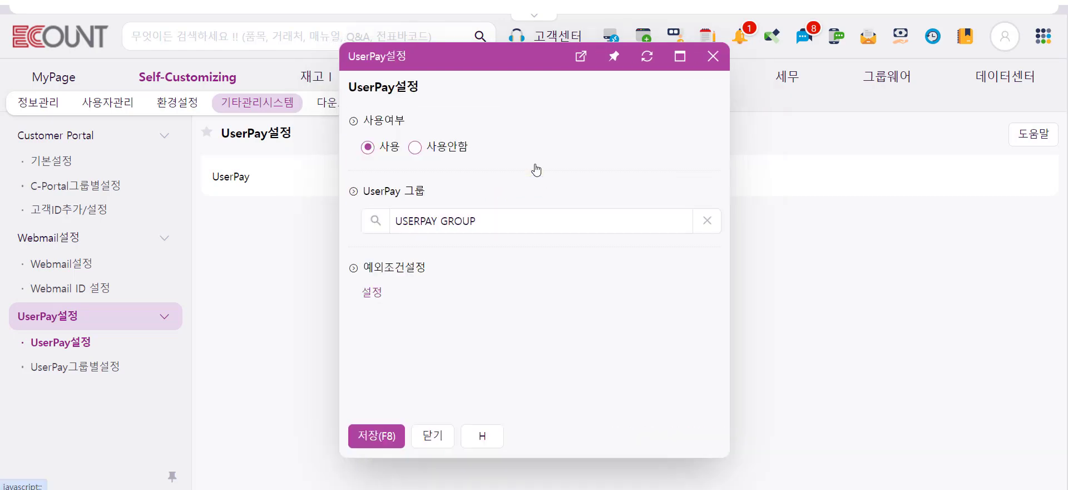
{"action": "left_click", "coordinate": [377, 434]}
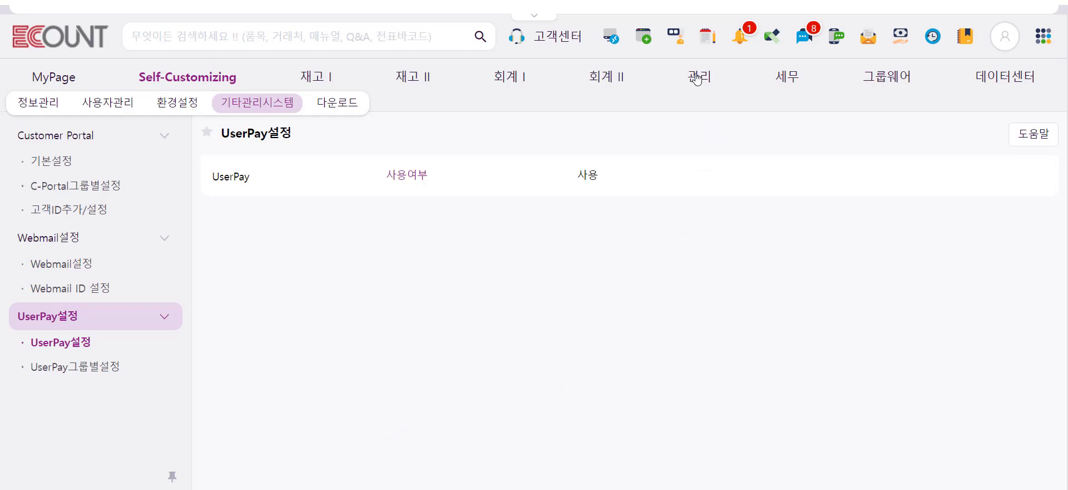
In 급여관리, open the employee information (사원정보) of the employee who joined on 2021/09/13 and start registering the UserPay password
{"action": "mouse_move", "coordinate": [697, 78]}
{"action": "left_click", "coordinate": [381, 104]}
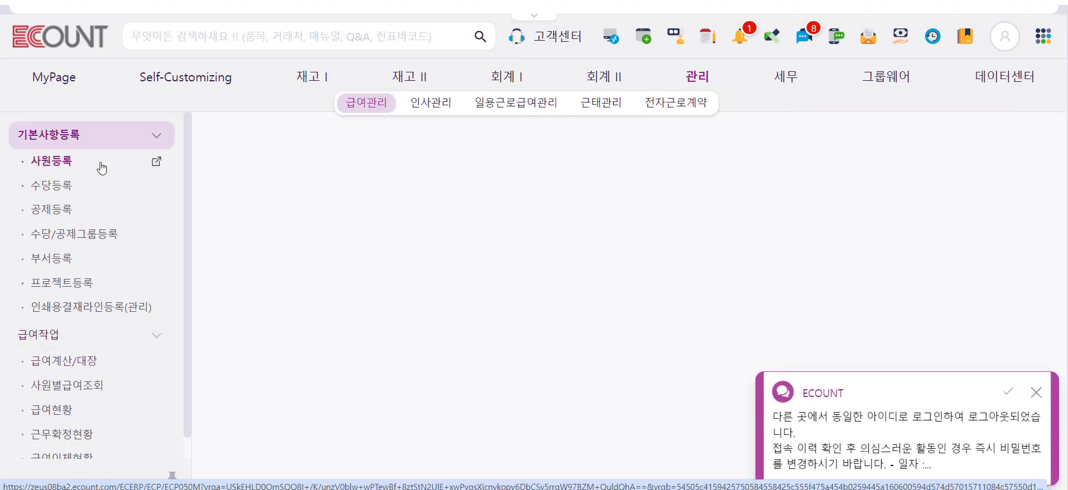
{"action": "left_click", "coordinate": [102, 168]}
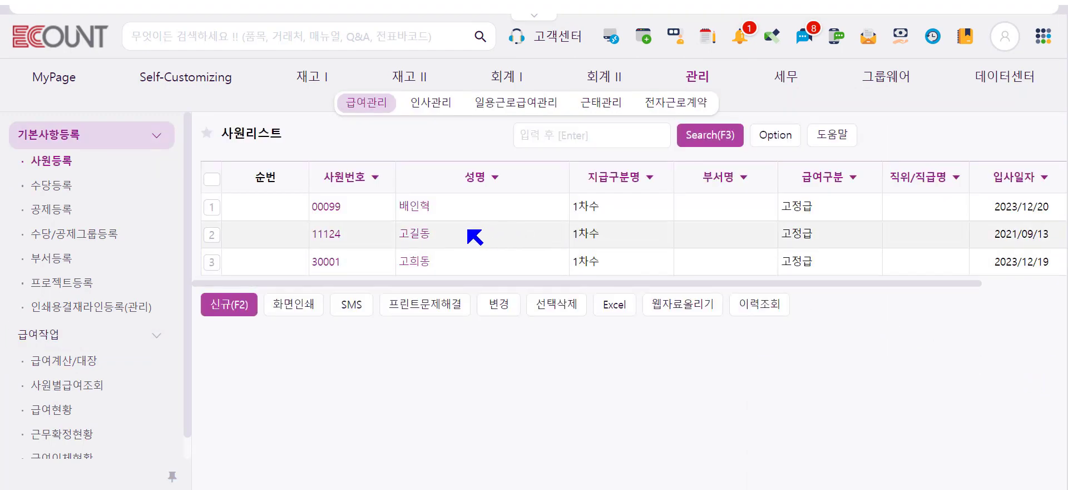
{"action": "left_click", "coordinate": [429, 234]}
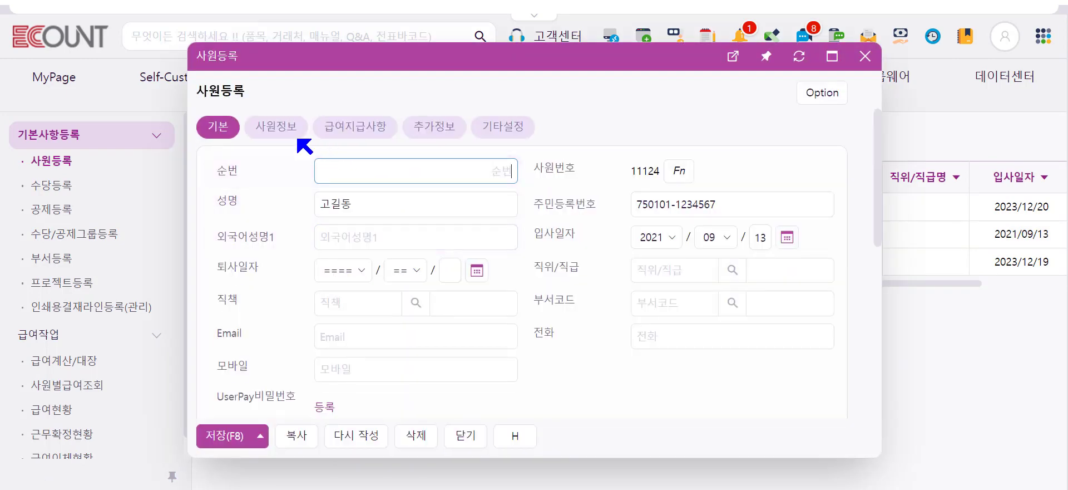
{"action": "left_click", "coordinate": [285, 132]}
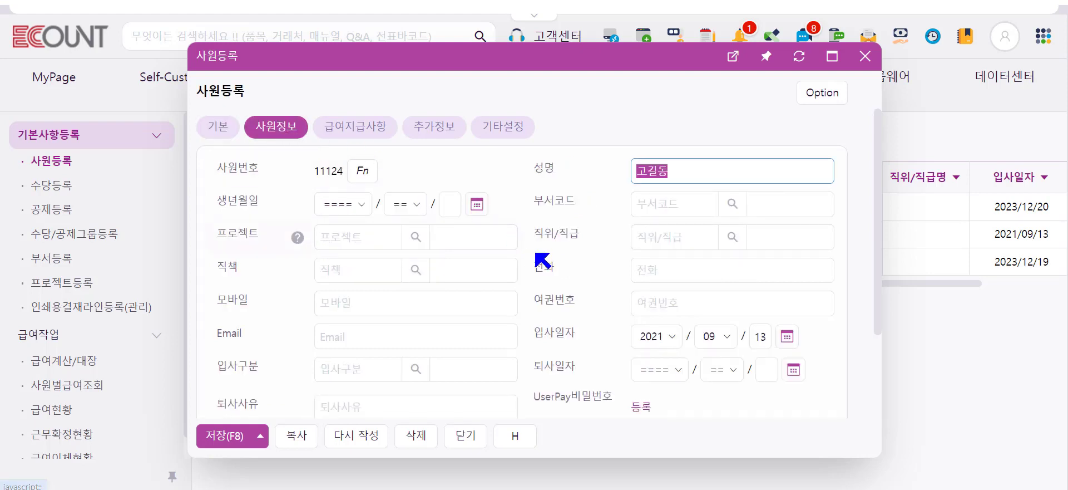
{"action": "scroll", "coordinate": [543, 259], "scroll_direction": "down", "scroll_amount": 1}
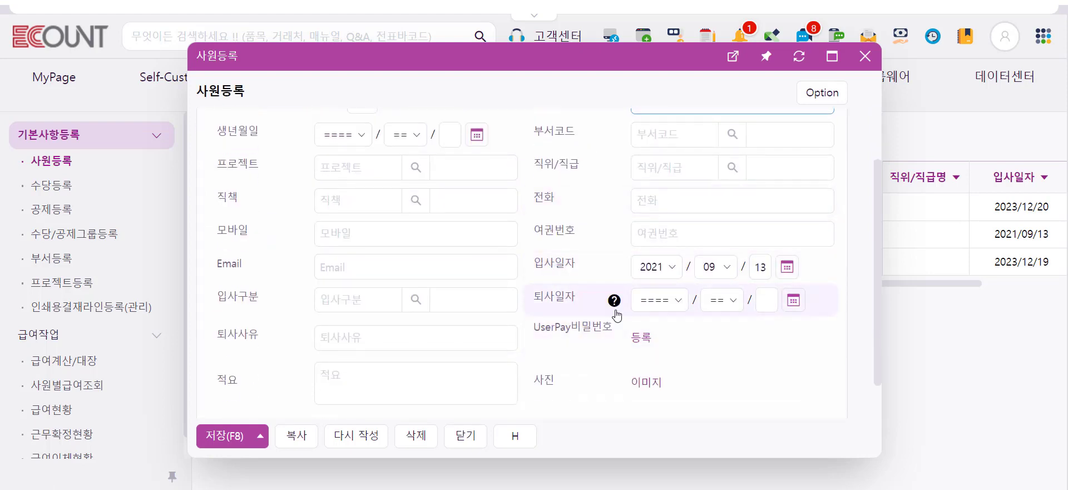
{"action": "left_click", "coordinate": [640, 338]}
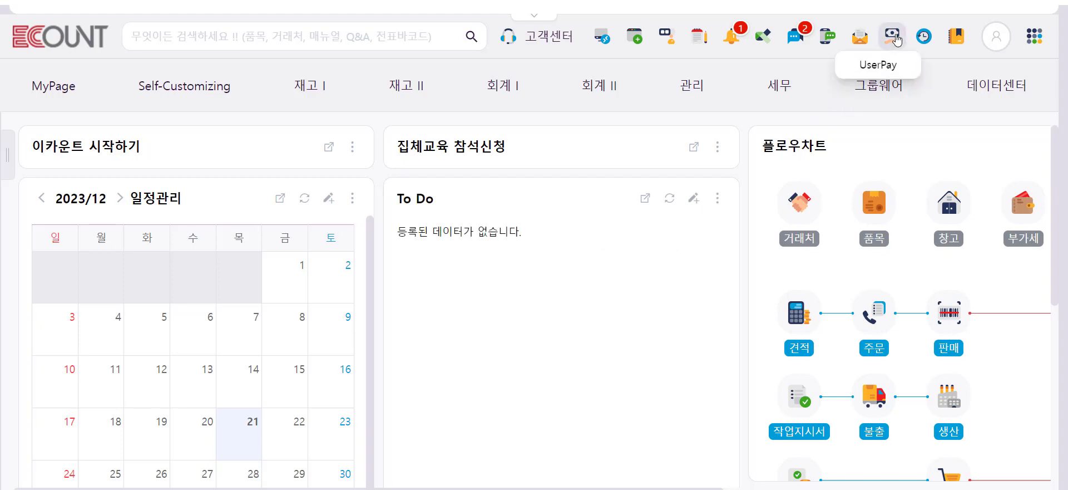
Open UserPay from the home screen, and close the password change window (비밀번호 변경) without entering anything
{"action": "left_click", "coordinate": [894, 37]}
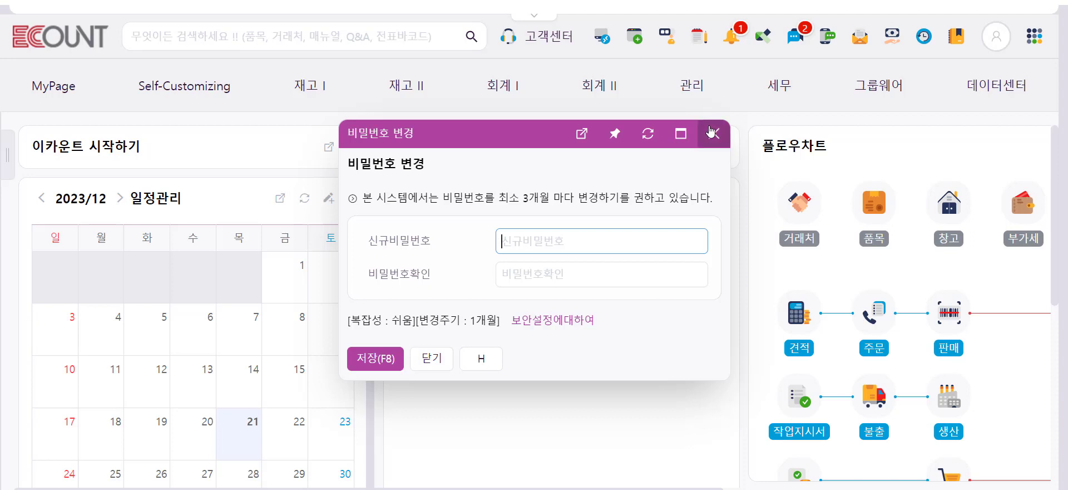
{"action": "left_click", "coordinate": [715, 134]}
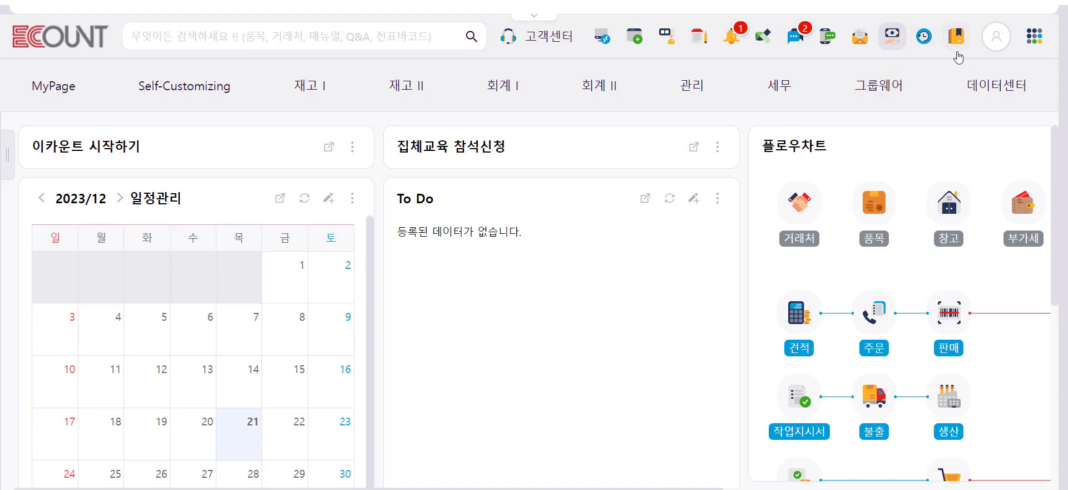
Log out of ECOUNT and open UserPay from the login page
{"action": "left_click", "coordinate": [998, 37]}
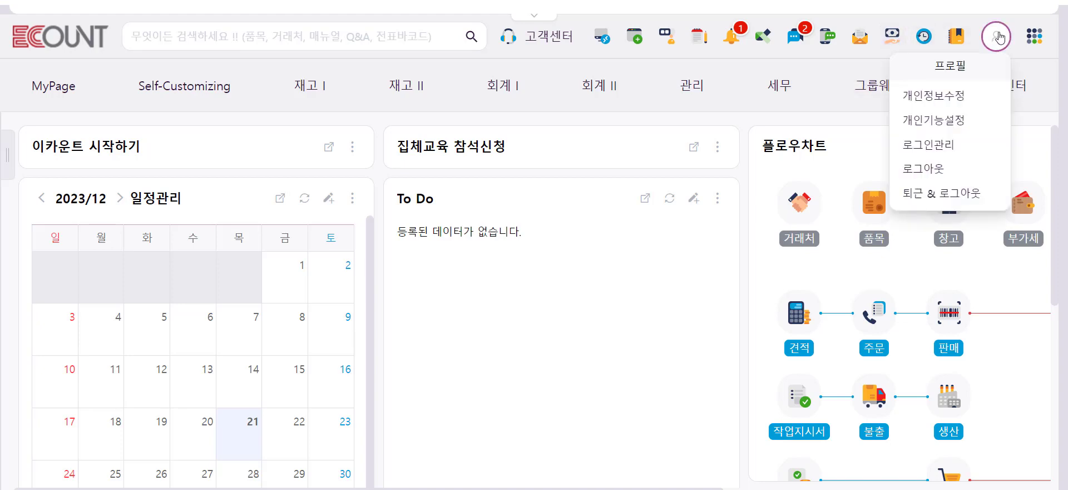
{"action": "left_click", "coordinate": [955, 168]}
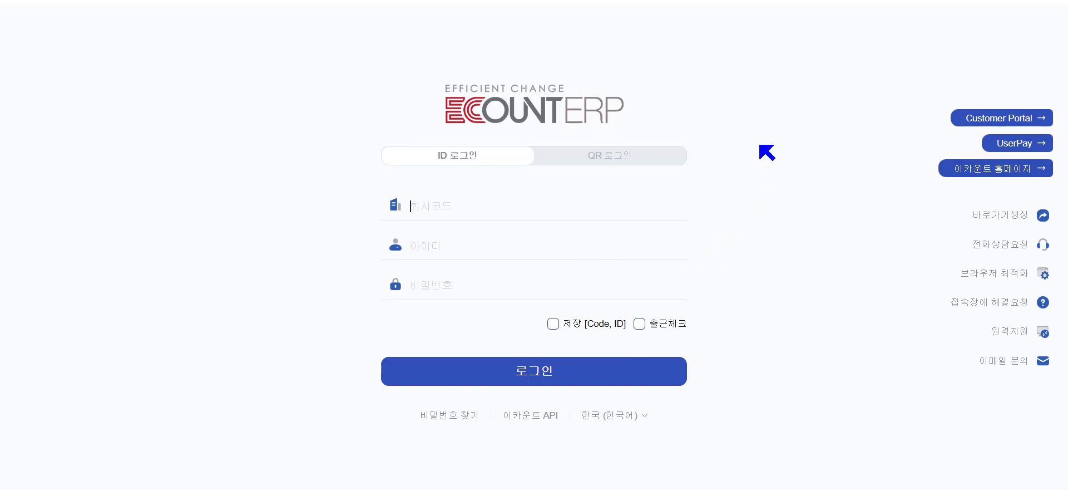
{"action": "left_click", "coordinate": [1008, 146]}
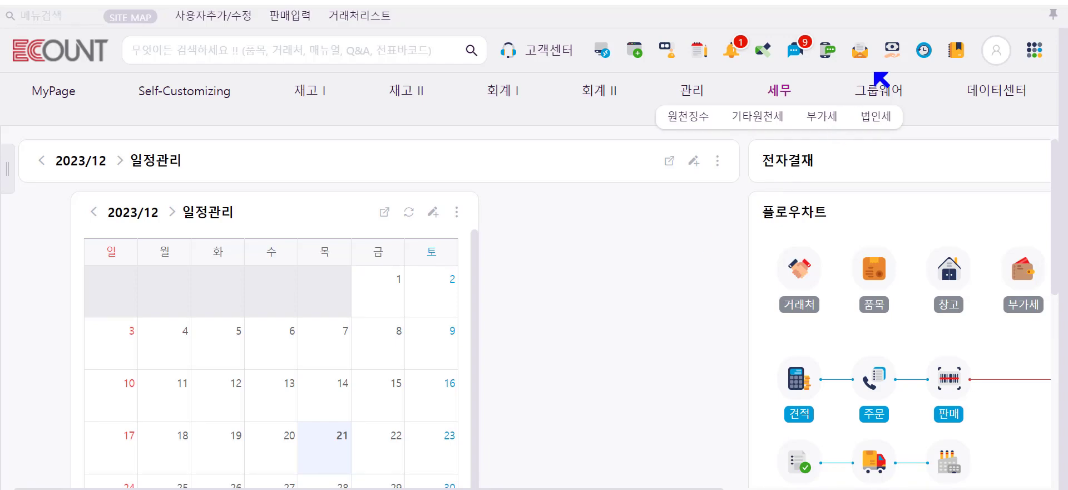
Open UserPay from the logged-in home screen and show its payslip lookup (급여명세서조회) in an enlarged window
{"action": "left_click", "coordinate": [889, 62]}
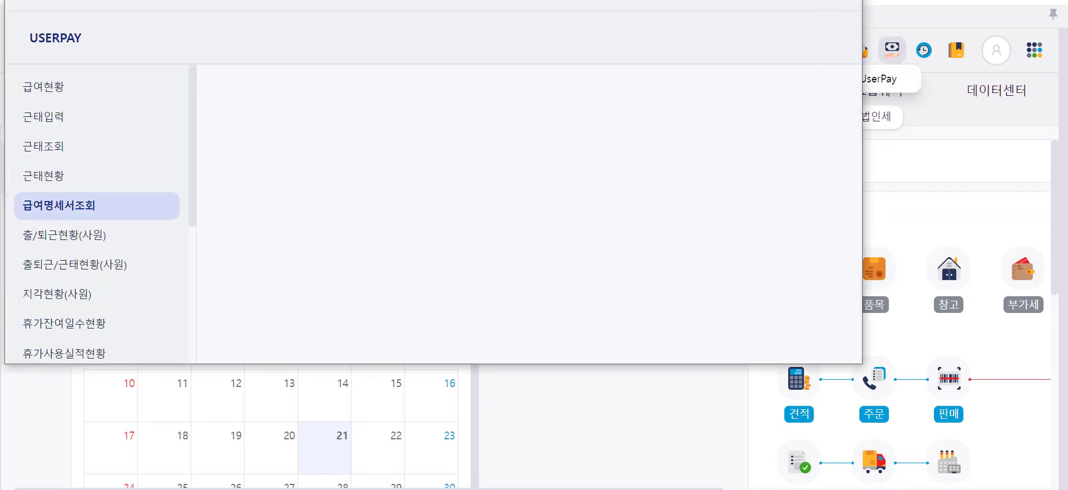
{"action": "left_click", "coordinate": [1036, 455]}
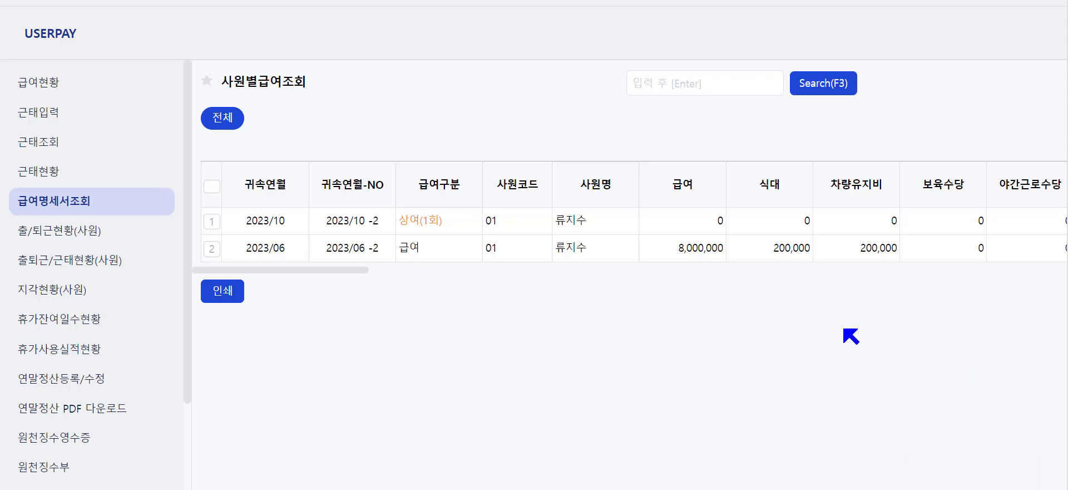
Open the year-end settlement registration (연말정산등록/수정) in UserPay
{"action": "scroll", "coordinate": [88, 334], "scroll_direction": "down", "scroll_amount": 1}
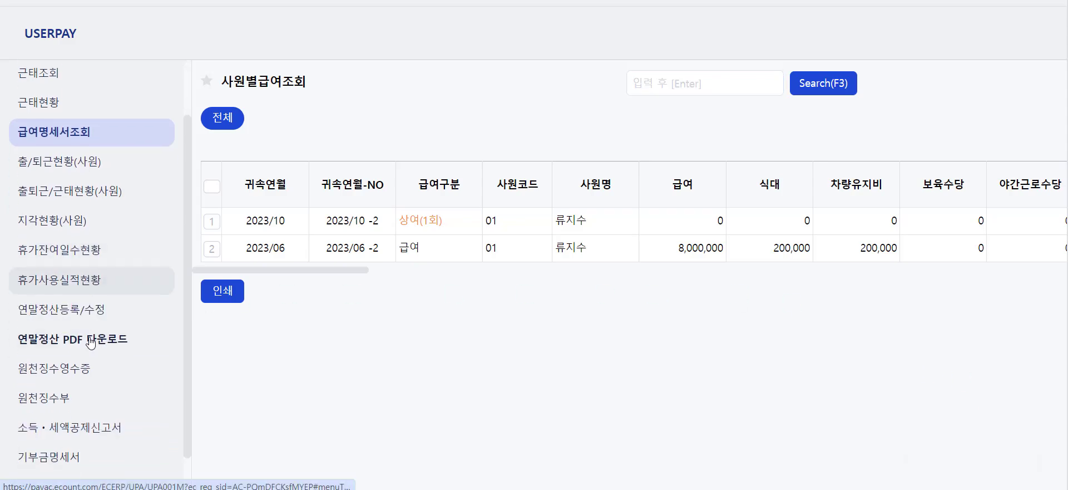
{"action": "left_click", "coordinate": [88, 311]}
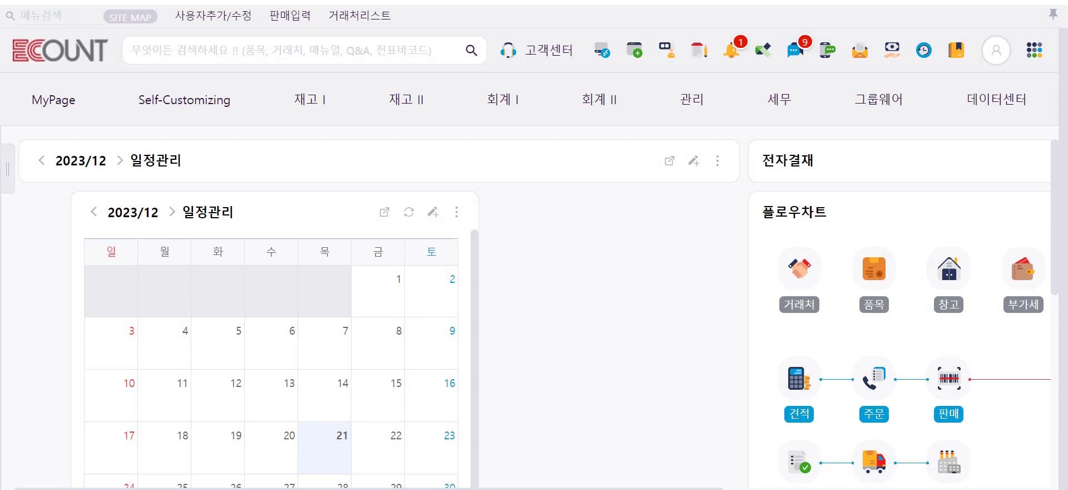
Switch to ECOUNT and open the year-end settlement list (정산내역등록/수정) for withholding tax (원천징수)
{"action": "left_click", "coordinate": [771, 100]}
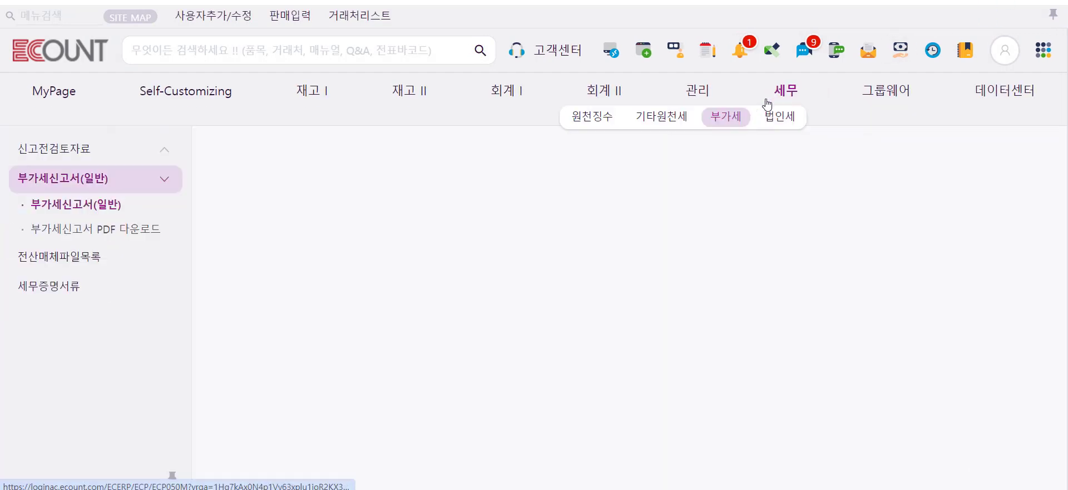
{"action": "left_click", "coordinate": [591, 118]}
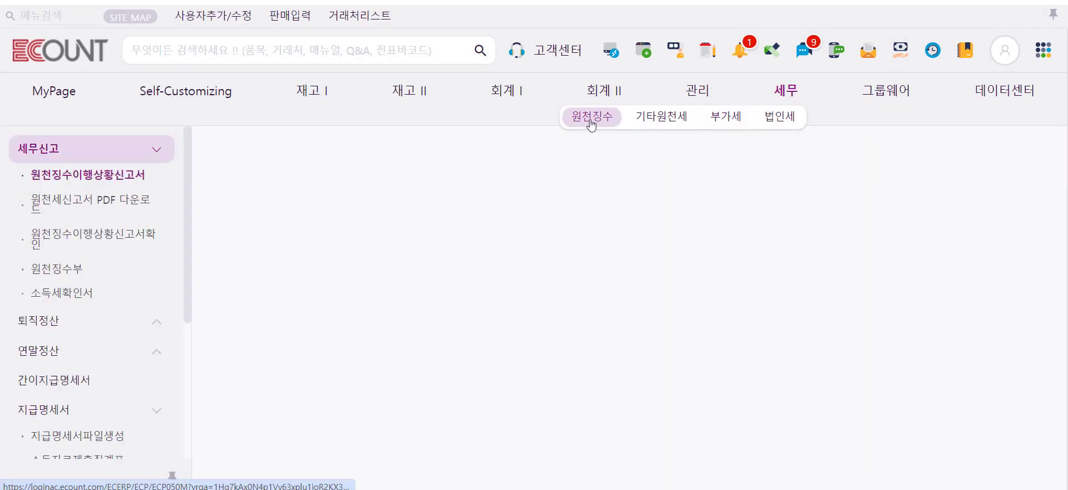
{"action": "left_click", "coordinate": [54, 351]}
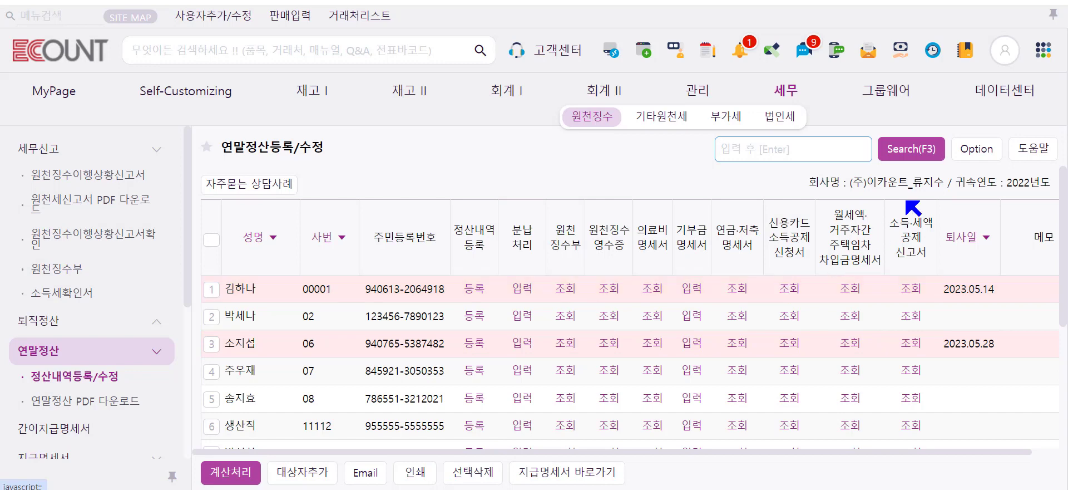
View the year-end settlement restriction year setting (연말정산제한연도) and close it without saving
{"action": "left_click", "coordinate": [971, 150]}
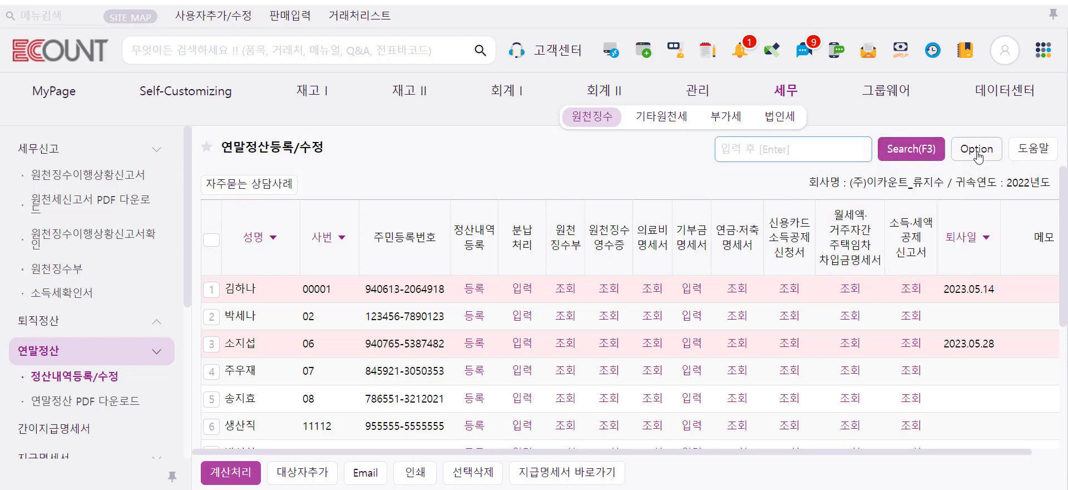
{"action": "left_click", "coordinate": [971, 155]}
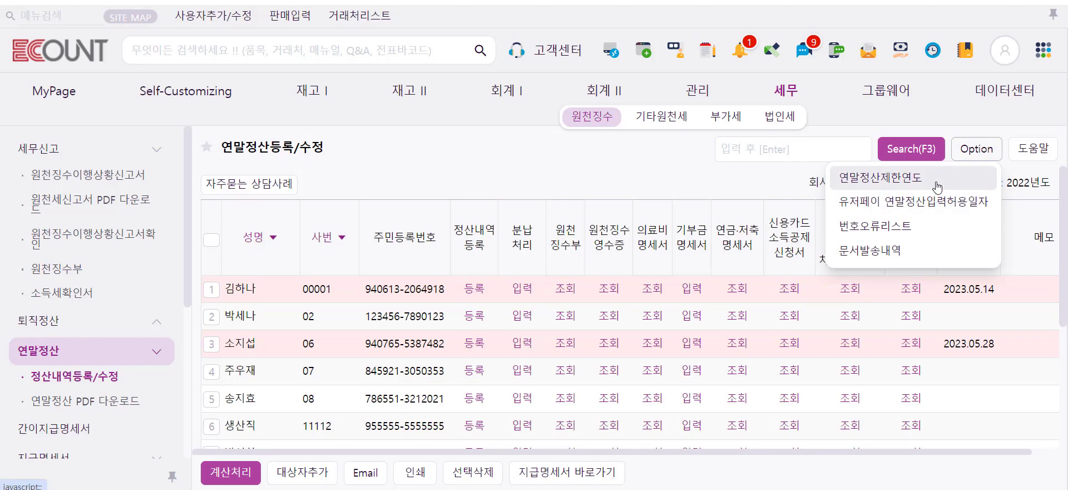
{"action": "left_click", "coordinate": [938, 187]}
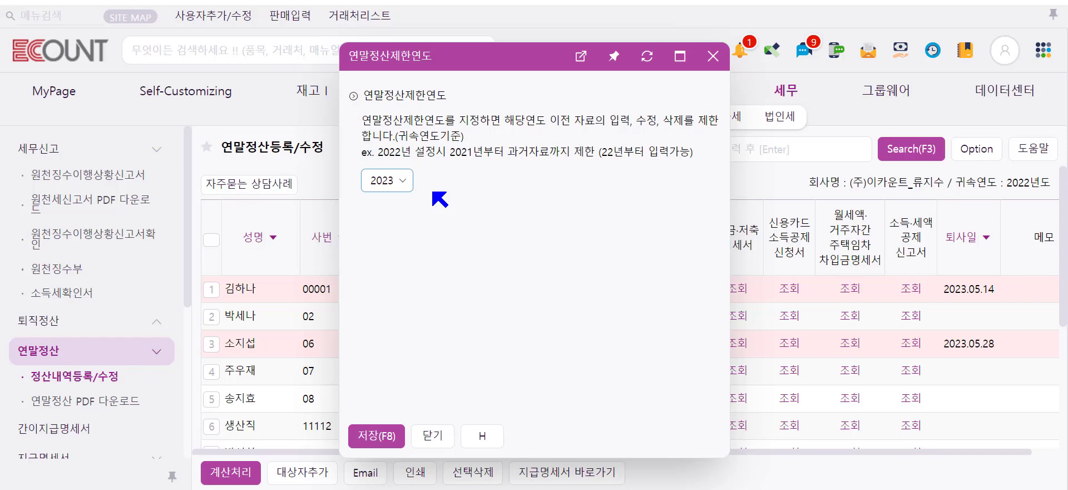
{"action": "left_click", "coordinate": [718, 60]}
Save 2024/03/10 as the last date employees may enter year-end settlement data in UserPay (유저페이 연말정산입력허용일자)
{"action": "left_click", "coordinate": [965, 154]}
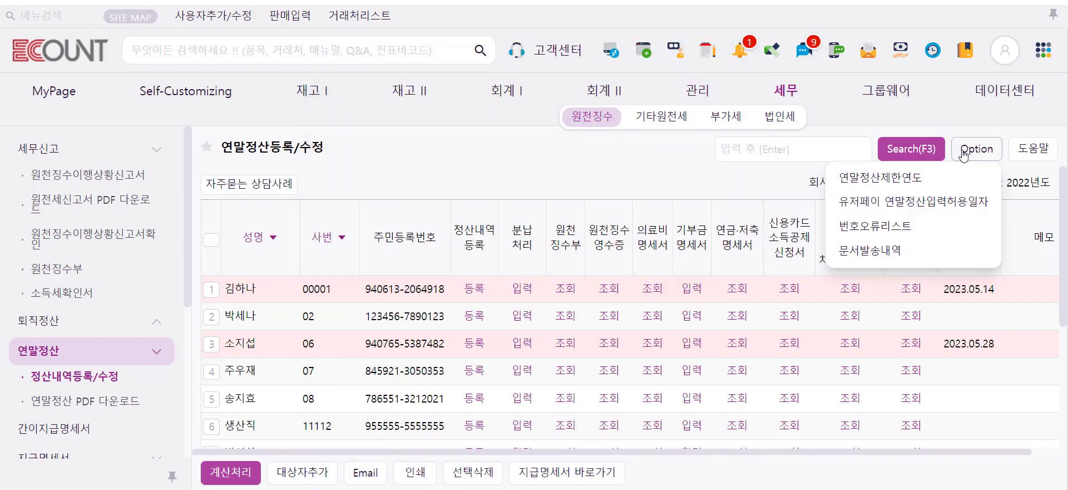
{"action": "left_click", "coordinate": [953, 204]}
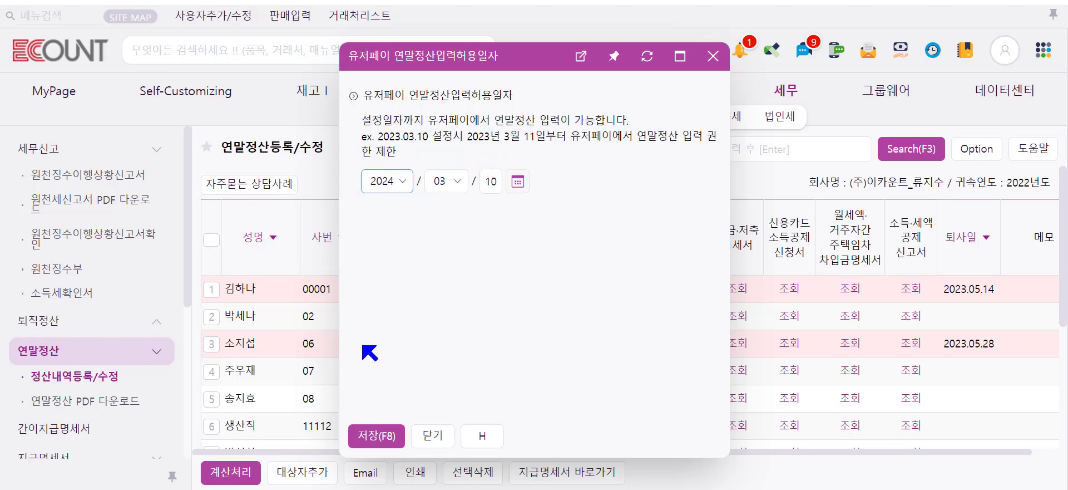
{"action": "left_click", "coordinate": [383, 437]}
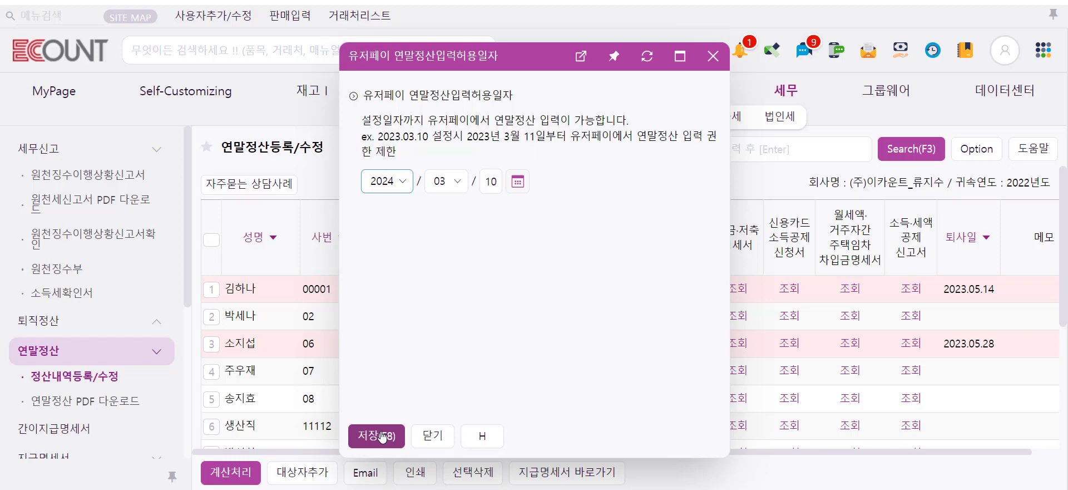